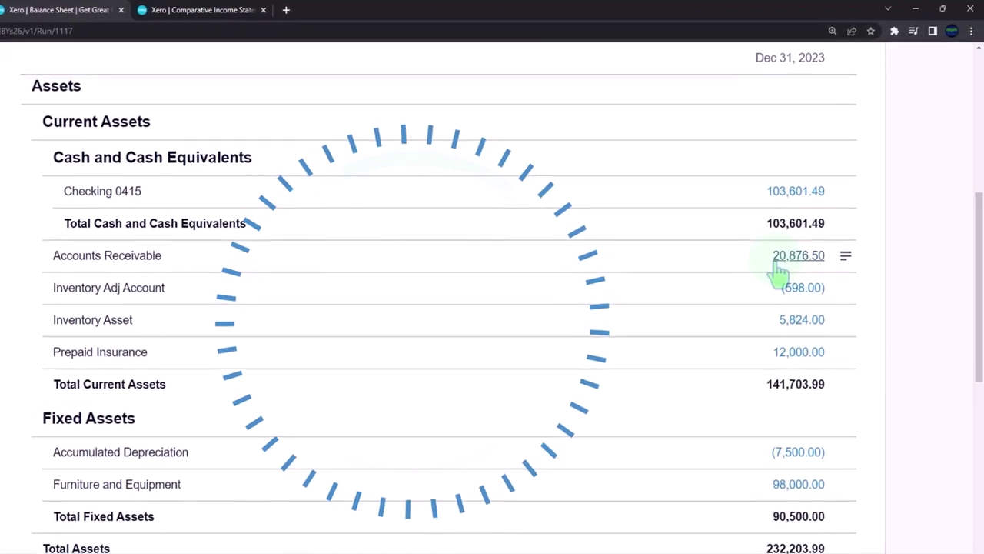
pyautogui.scroll(-5, 779, 269)
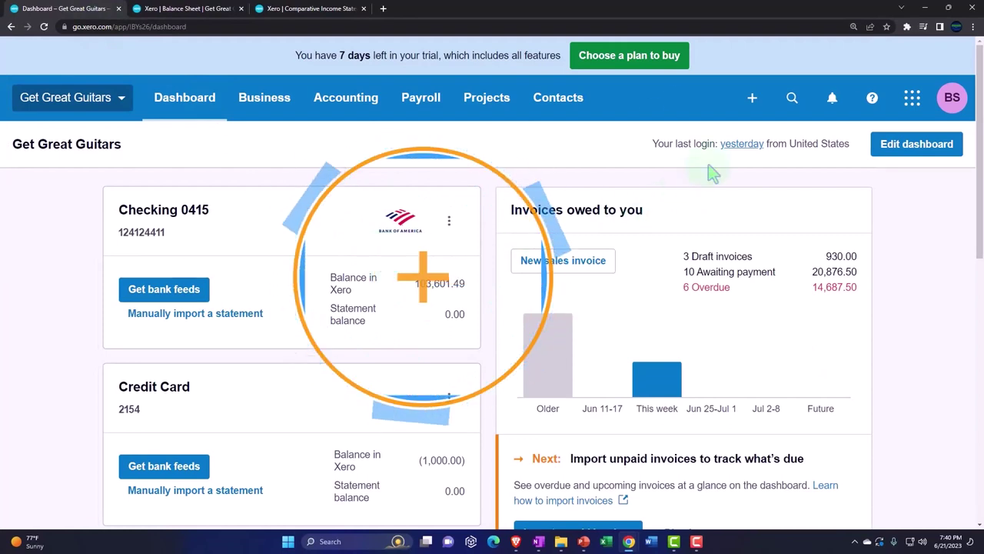
# Create a new quote with String Music as the contact
pyautogui.click(754, 108)
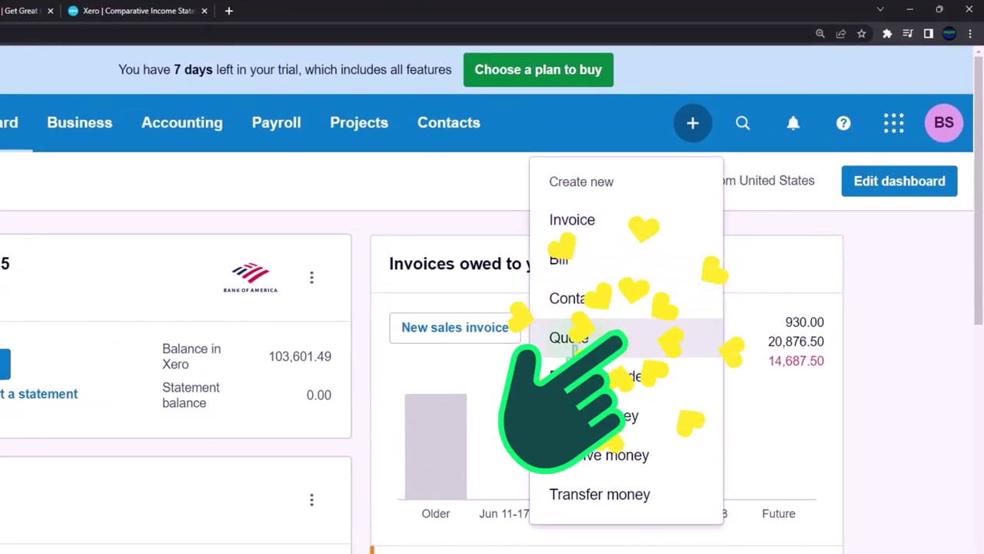
pyautogui.click(574, 351)
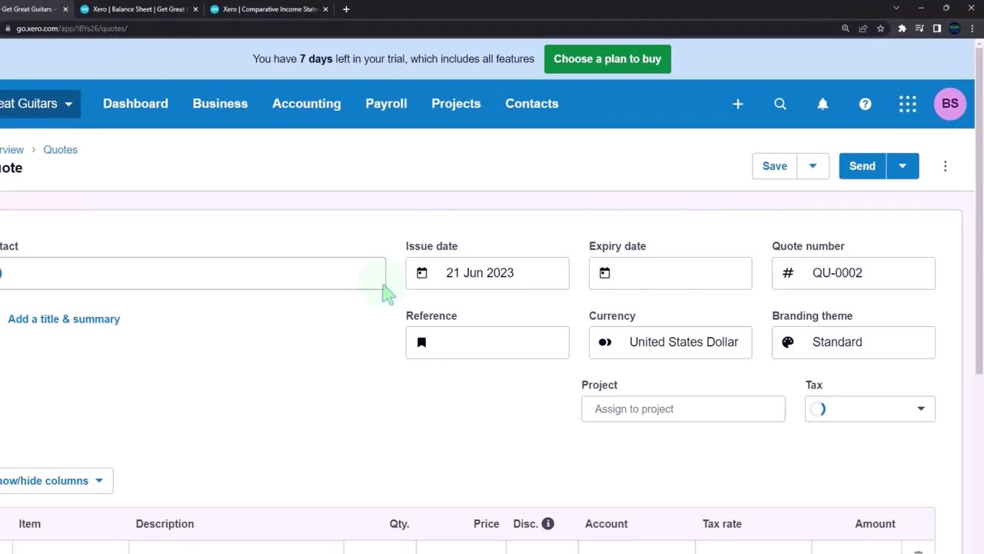
pyautogui.click(58, 276)
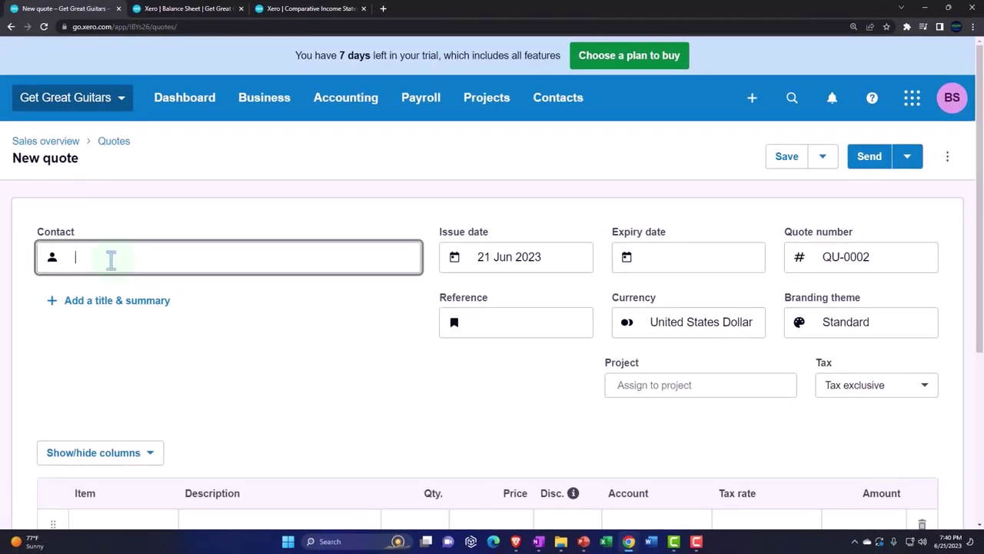
pyautogui.write('String')
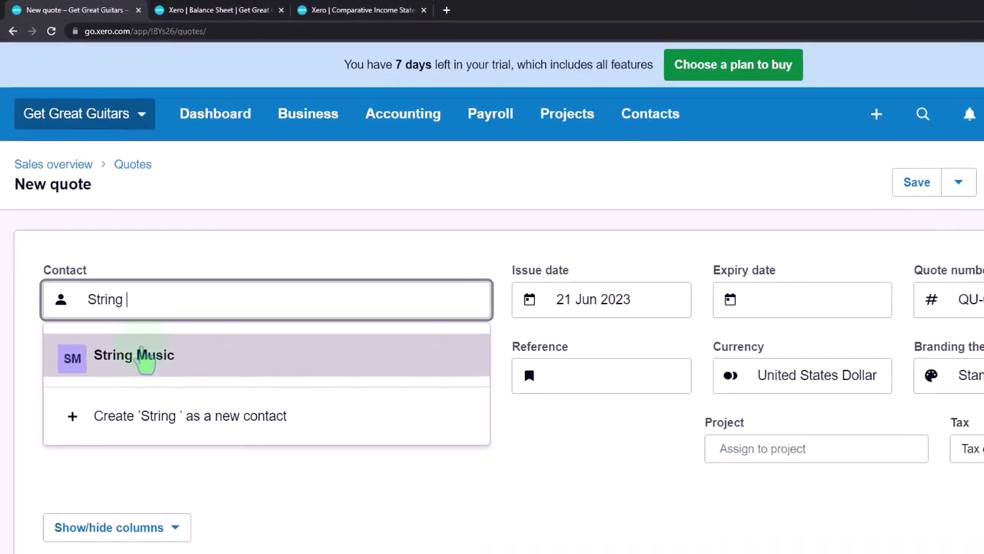
pyautogui.click(146, 360)
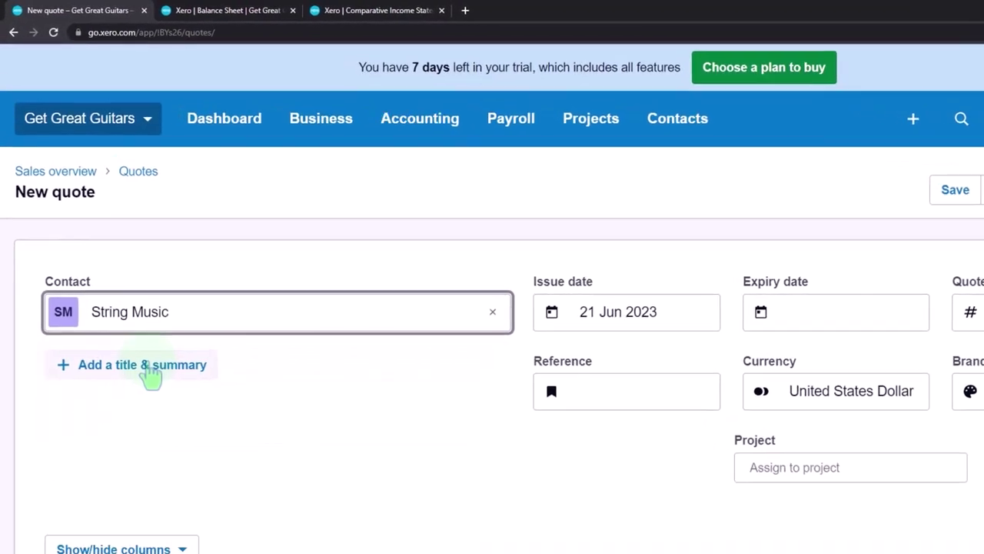
# Set the quote's issue date to 27 Feb 2023, leaving the remaining header fields at their defaults
pyautogui.press('Tab')
pyautogui.press('Tab')
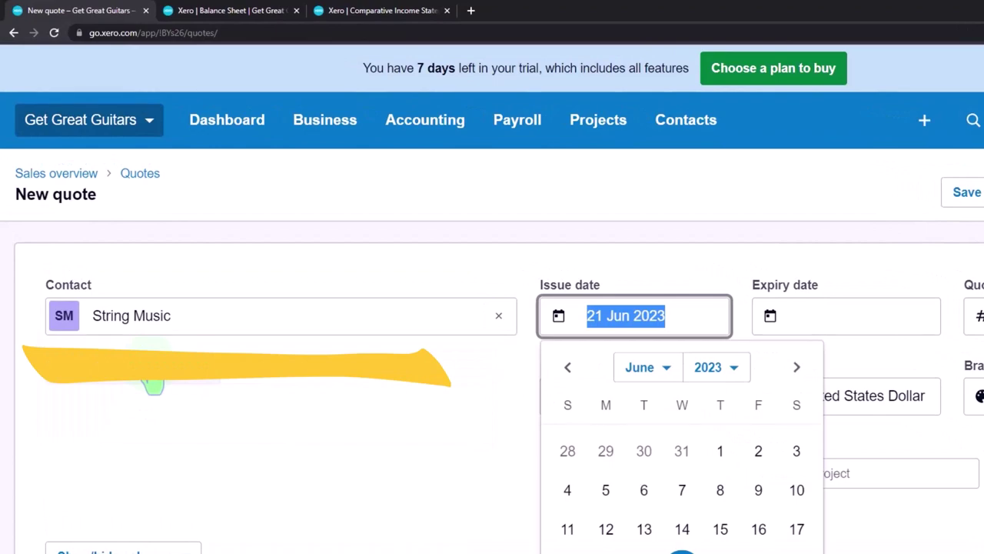
pyautogui.click(642, 373)
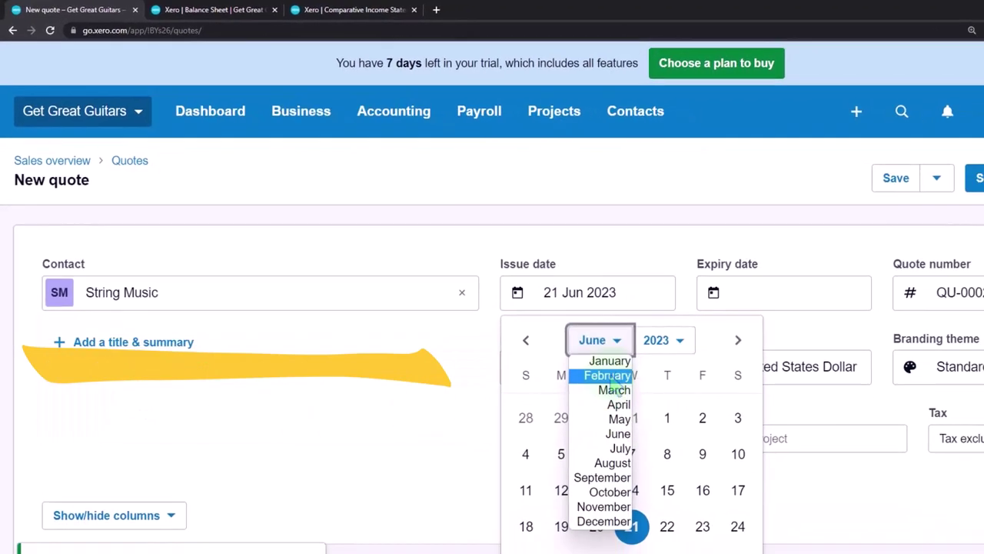
pyautogui.click(641, 402)
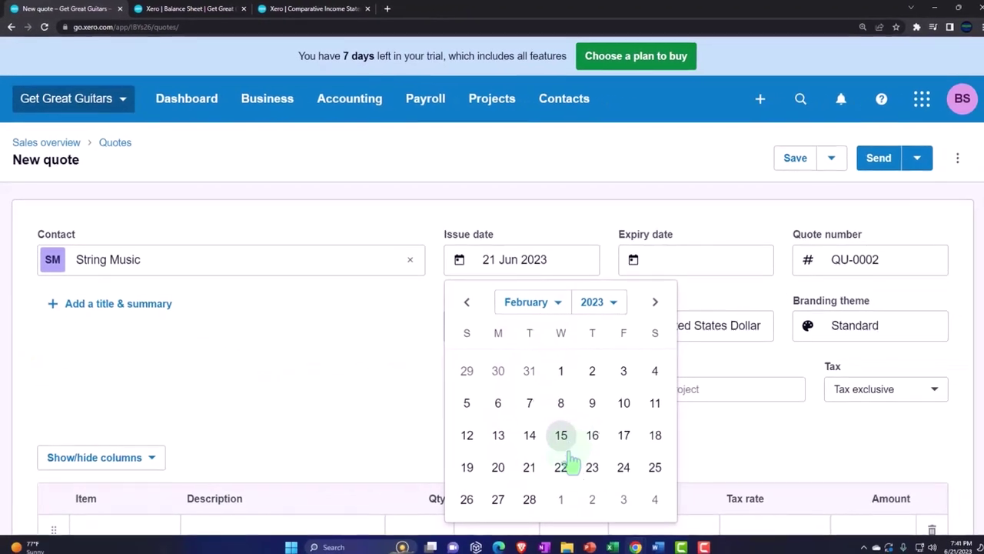
pyautogui.click(498, 499)
pyautogui.press('Tab')
pyautogui.press('Tab')
pyautogui.press('Tab')
pyautogui.press('Tab')
pyautogui.press('Tab')
pyautogui.press('Tab')
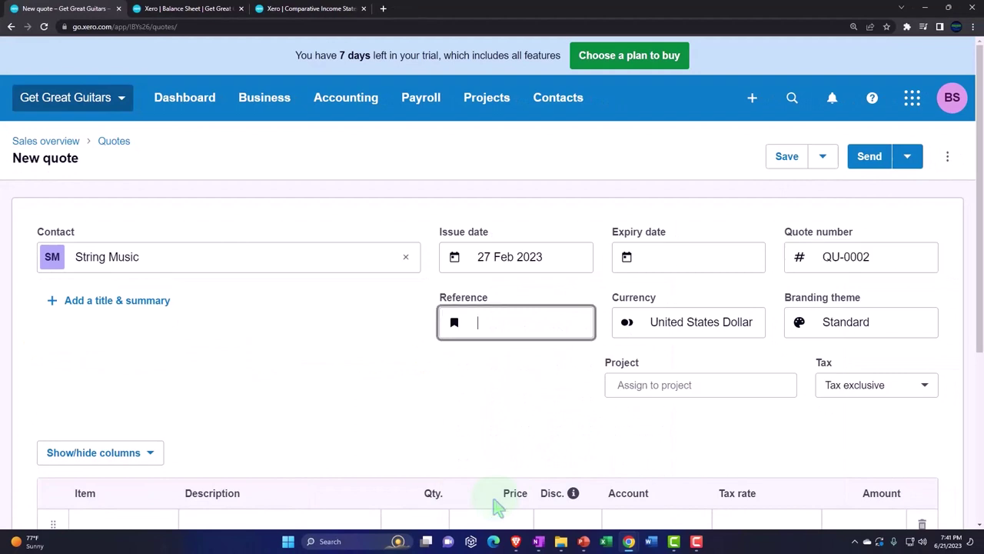
pyautogui.press('Tab')
pyautogui.press('Tab')
pyautogui.press('Tab')
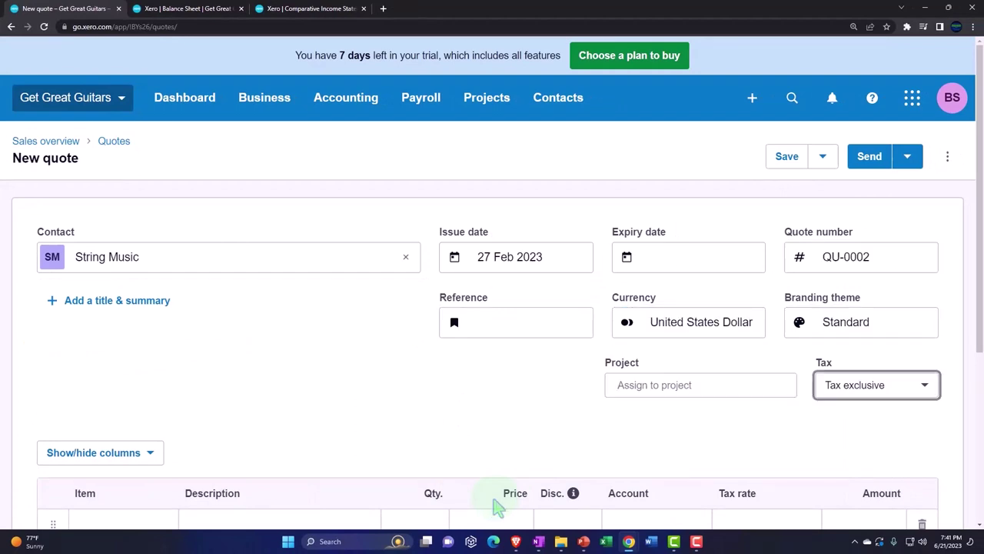
# Add the ELP item, Epiphone Les Paul, to the quote's first line with its default quantity and price
pyautogui.scroll(-1, 480, 438)
pyautogui.scroll(-1, 481, 438)
pyautogui.press('Tab')
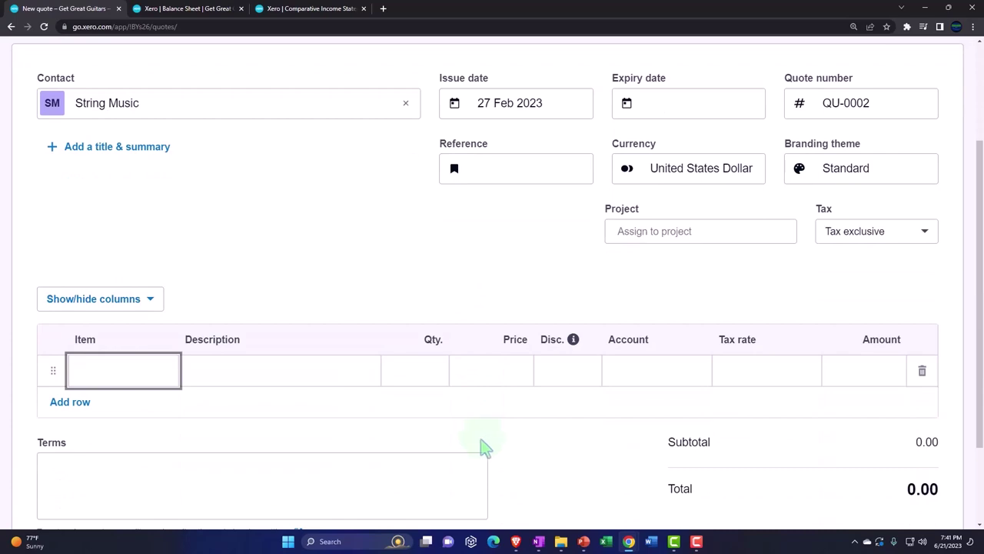
pyautogui.click(123, 378)
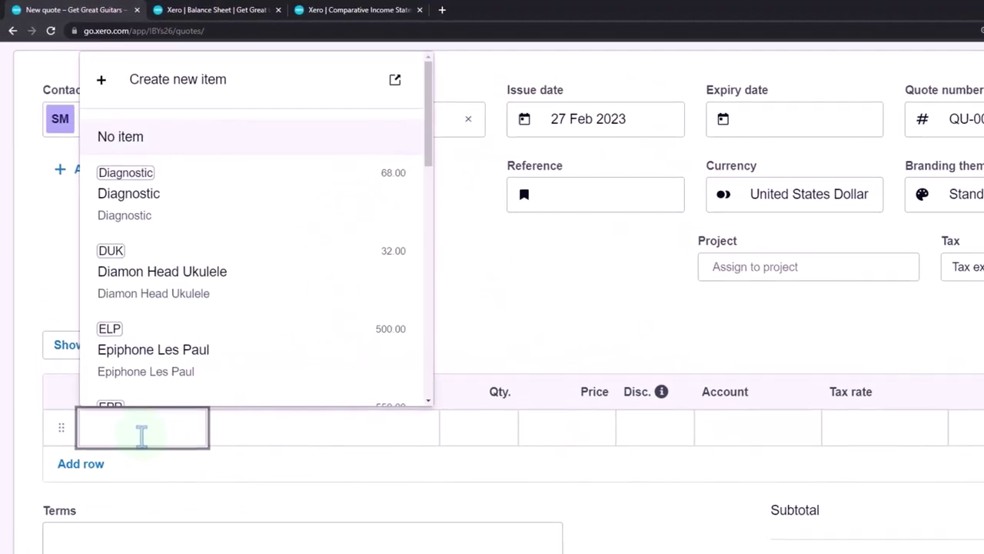
pyautogui.write('elp')
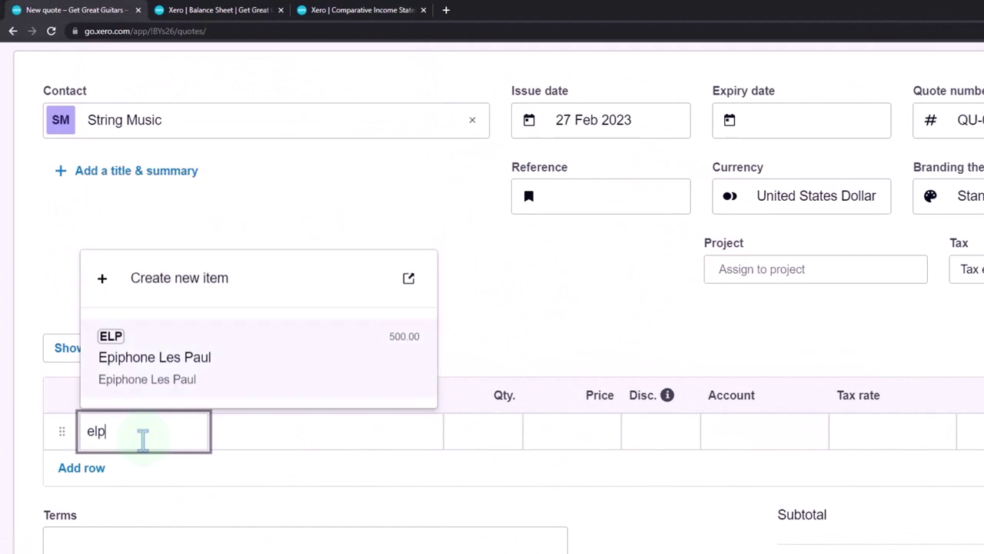
pyautogui.click(176, 373)
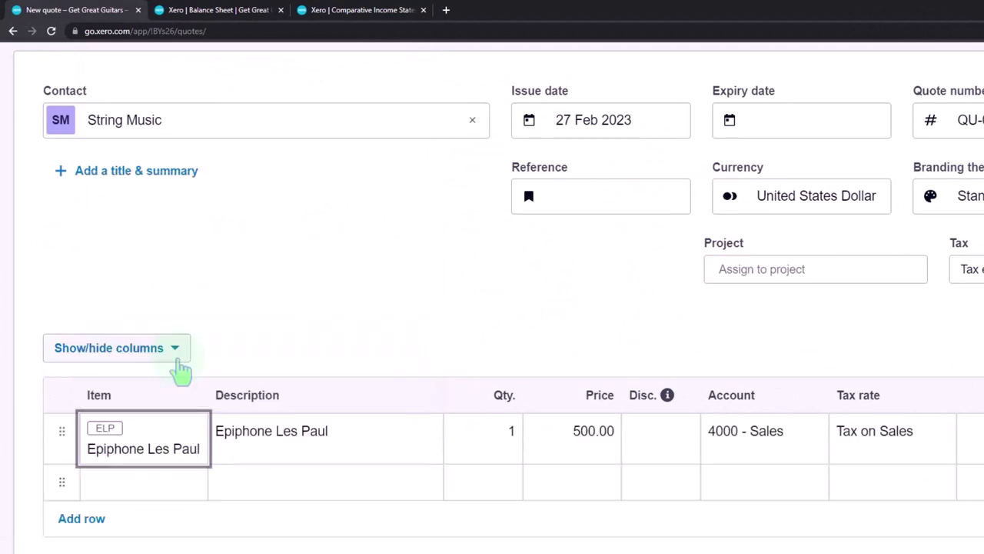
pyautogui.press('Tab')
pyautogui.press('Tab')
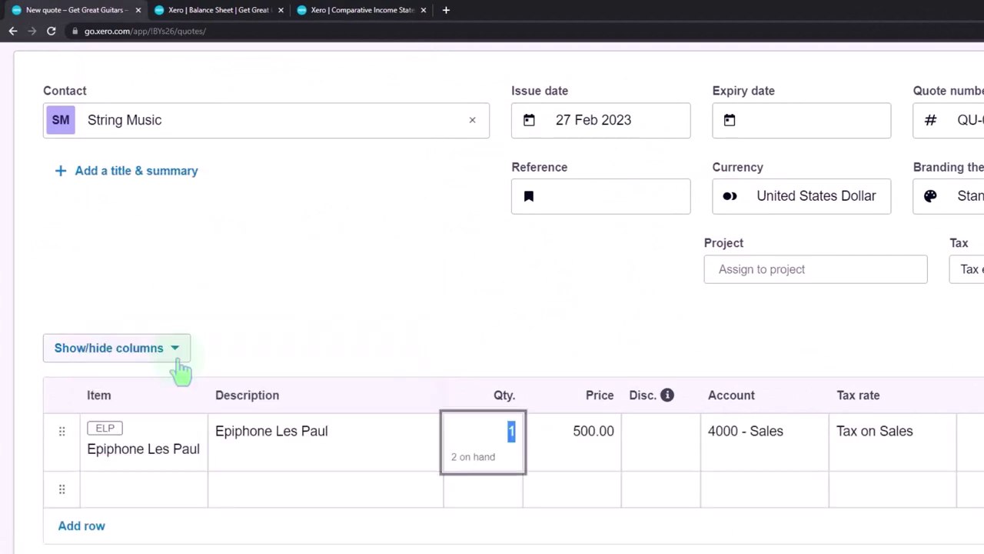
pyautogui.hotkey('ctrl', '-')
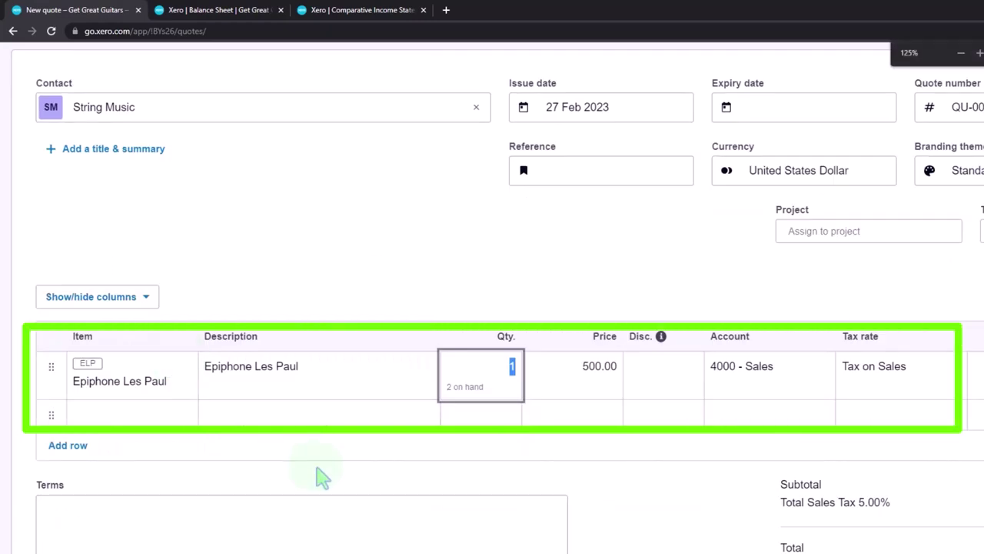
pyautogui.press('Tab')
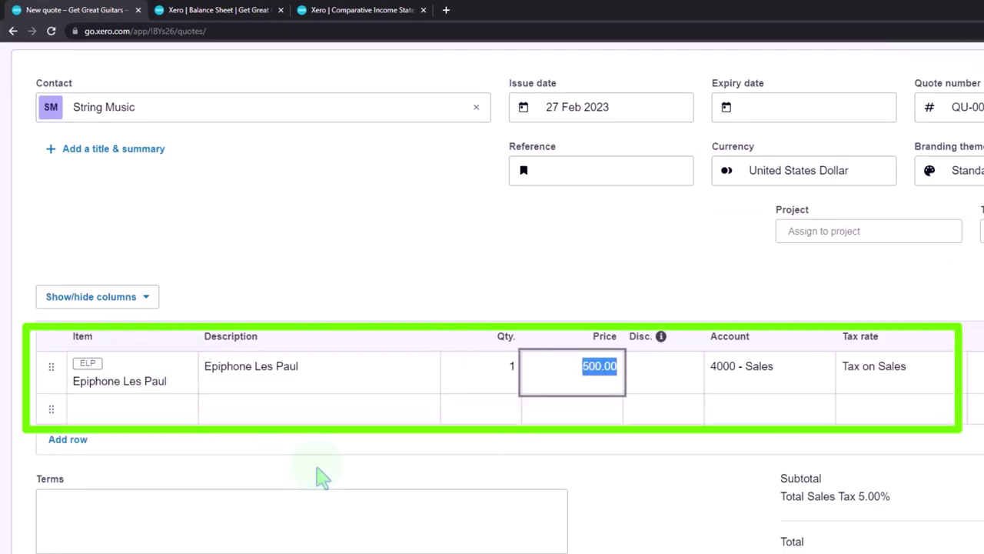
pyautogui.press('Tab')
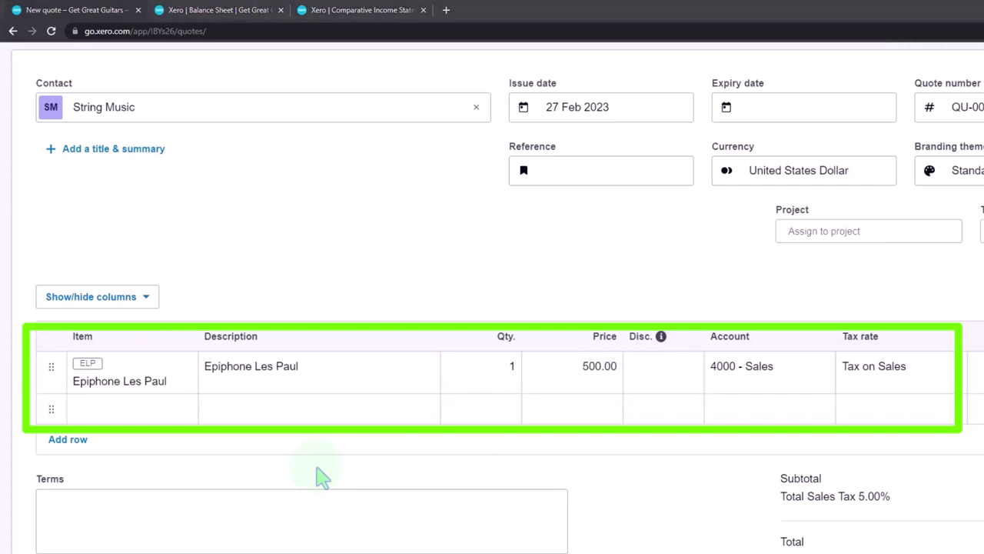
# Replace the item on the quote's first line with EPSP, Epiphone Standard Pro, keeping its default quantity, price and tax rate
pyautogui.click(154, 377)
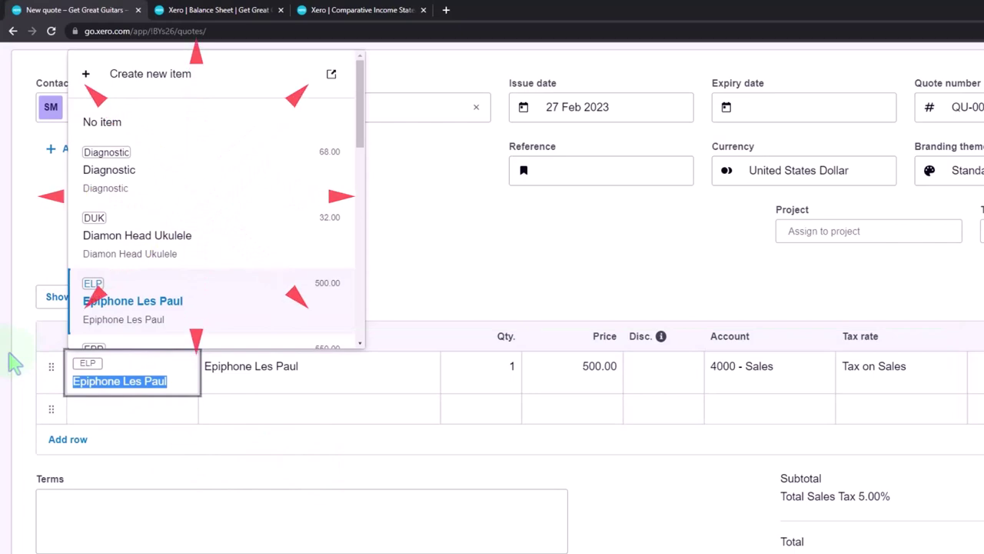
pyautogui.write('epsp')
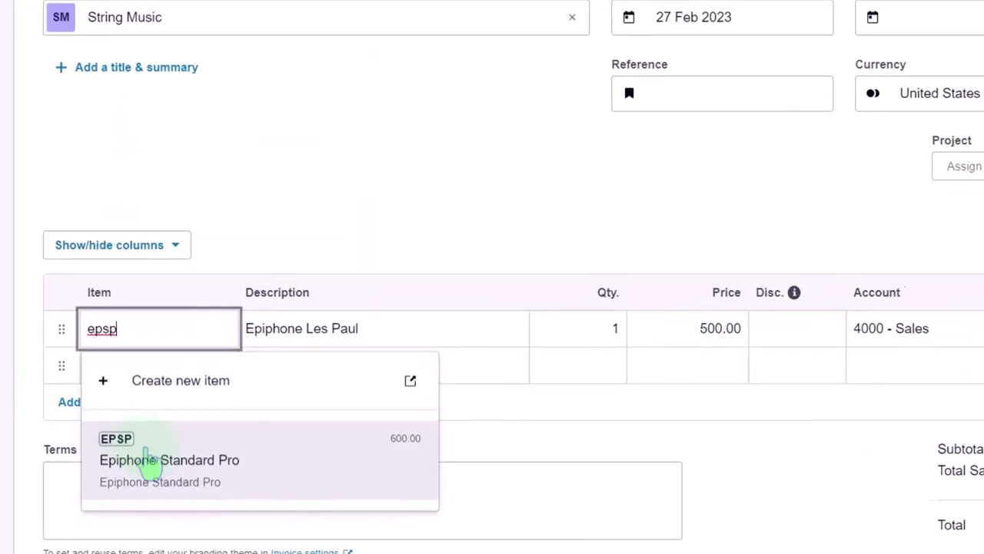
pyautogui.click(148, 460)
pyautogui.press('Tab')
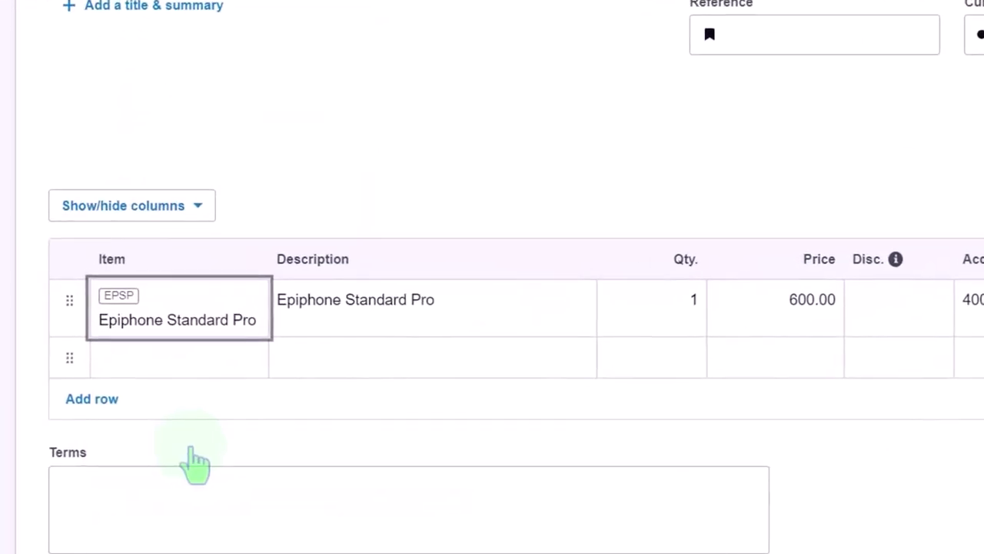
pyautogui.press('Tab')
pyautogui.press('Tab')
pyautogui.press('Tab')
pyautogui.press('Tab')
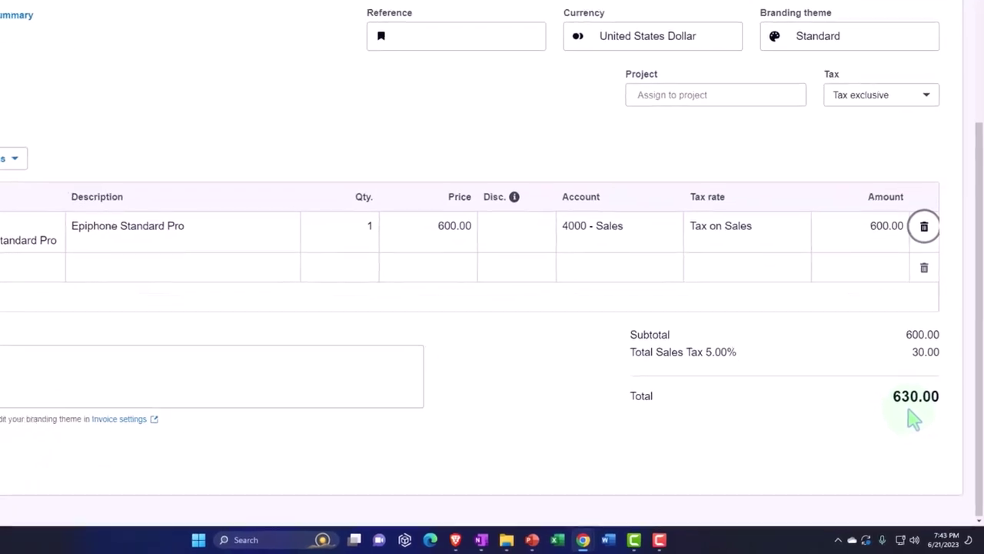
# Save the String Music quote and mark it as sent
pyautogui.scroll(3, 908, 384)
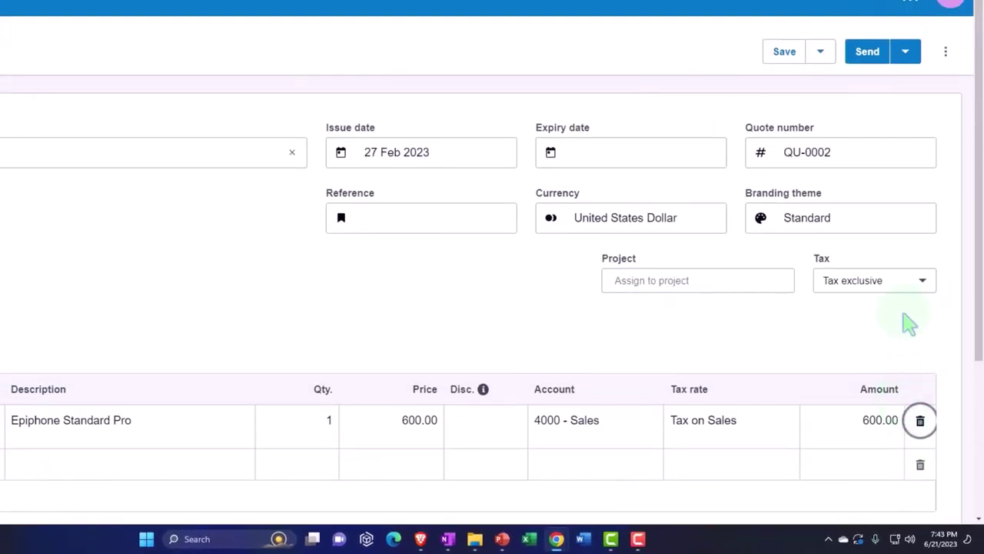
pyautogui.click(785, 52)
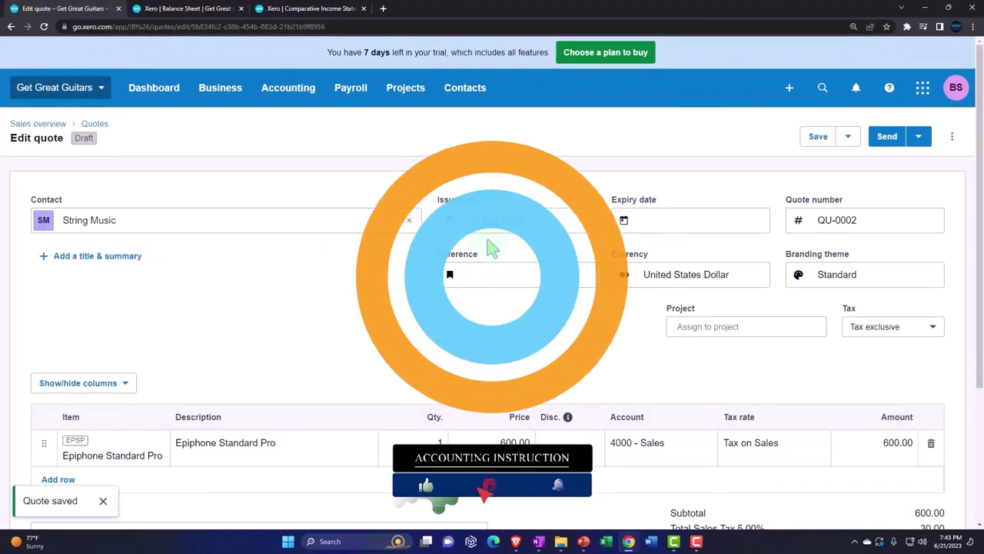
pyautogui.click(918, 137)
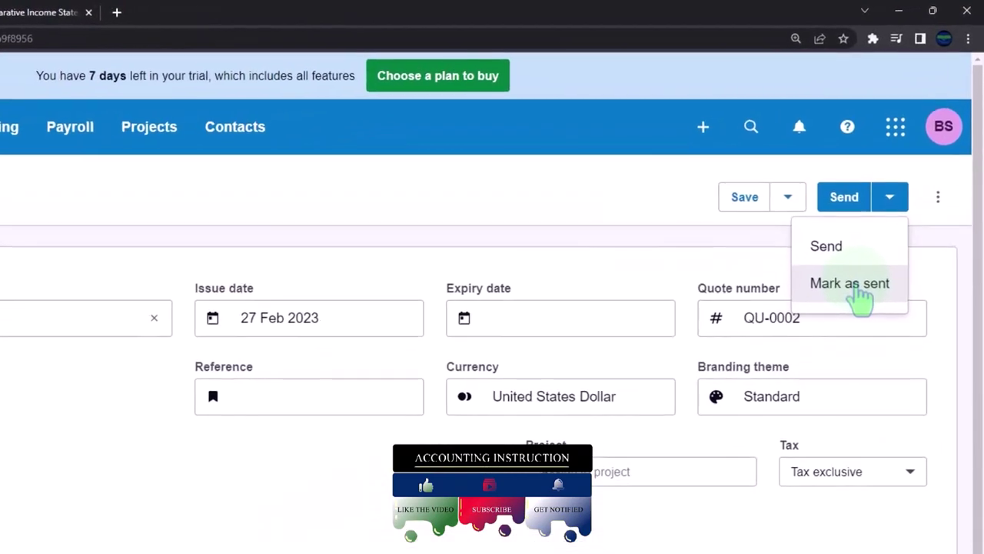
pyautogui.click(854, 286)
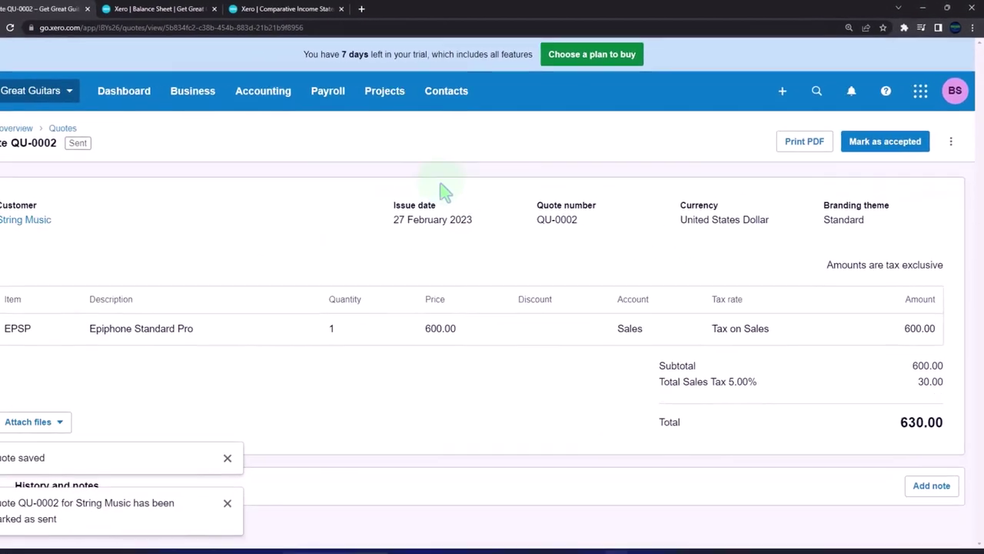
# Accept the String Music quote from the list of sent quotes and show the accepted quotes
pyautogui.click(202, 106)
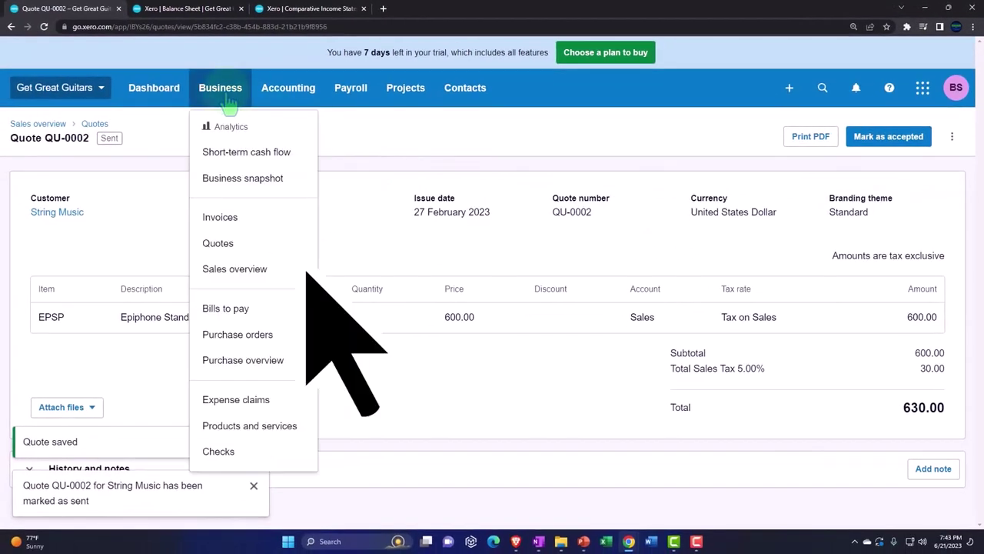
pyautogui.click(229, 158)
pyautogui.click(227, 246)
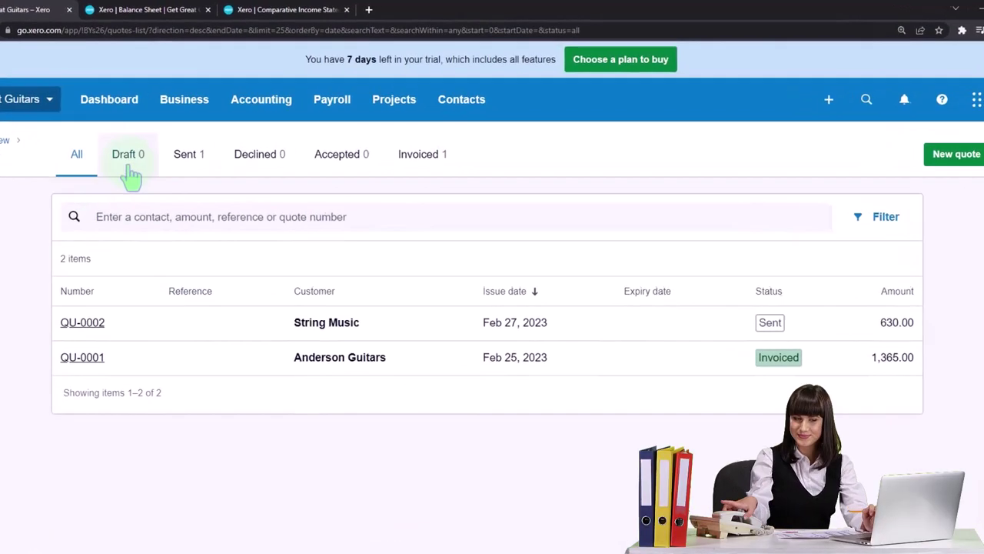
pyautogui.click(192, 169)
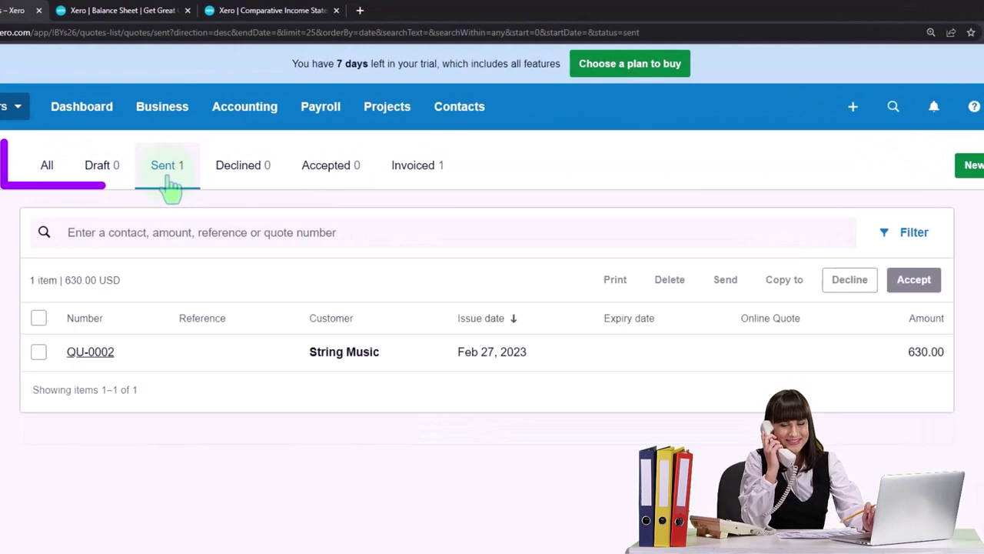
pyautogui.click(39, 352)
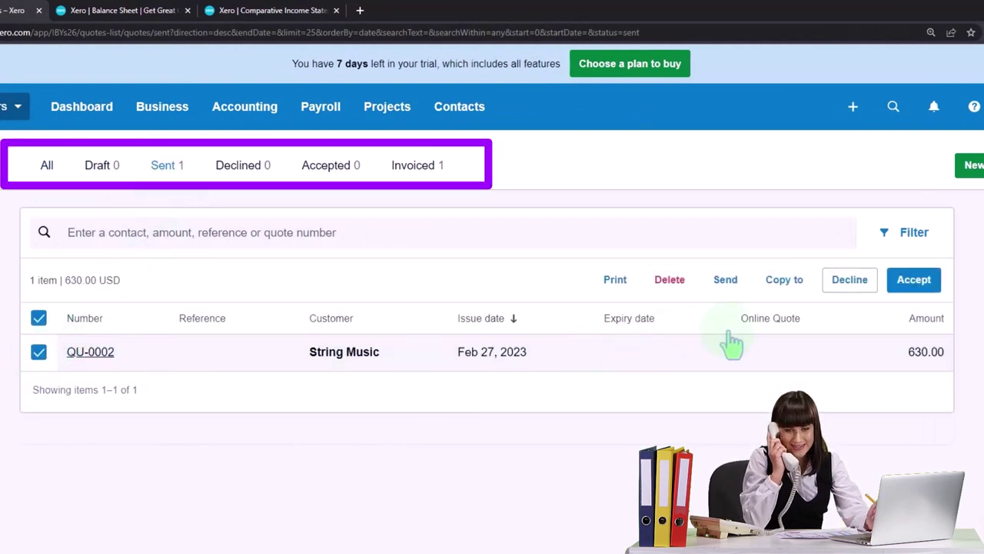
pyautogui.click(910, 292)
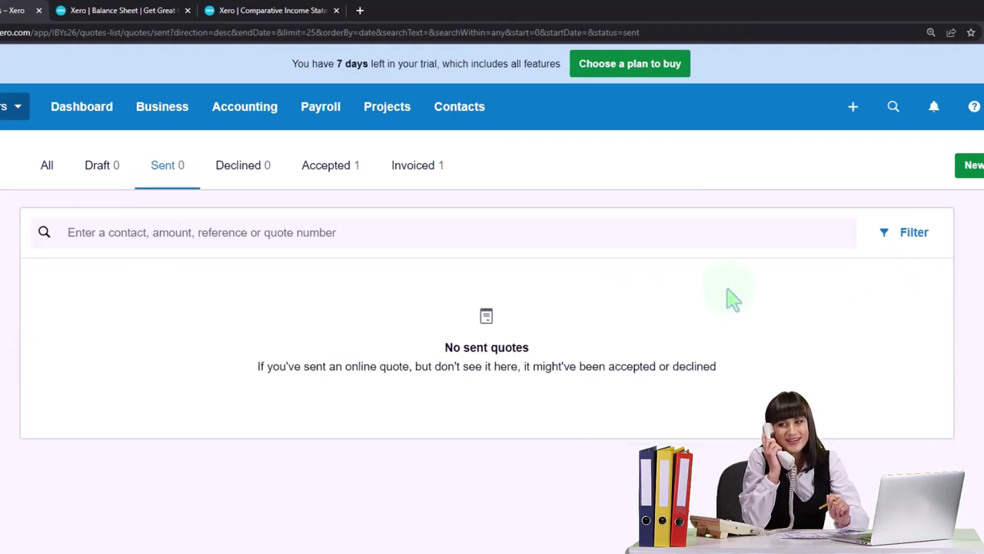
pyautogui.click(330, 174)
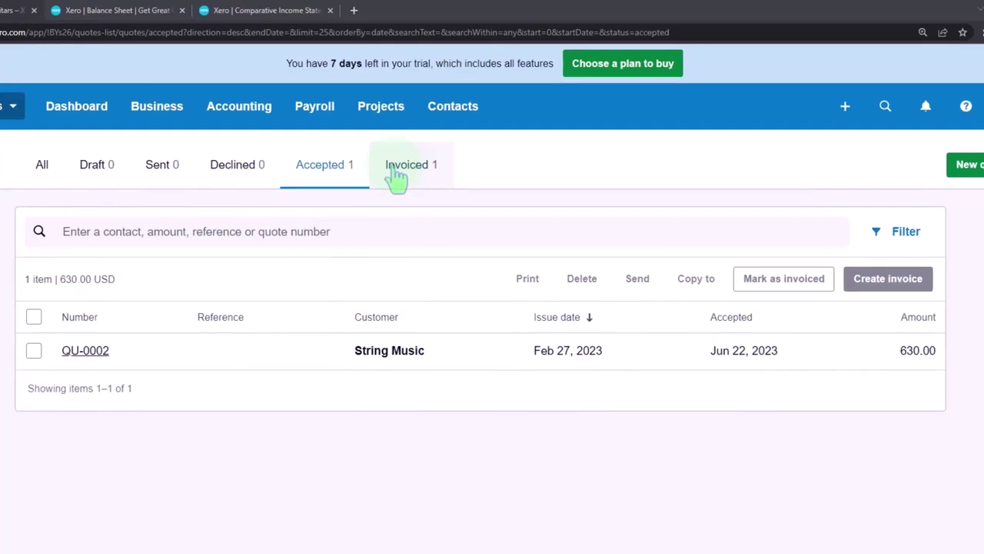
# Start a new receive money transaction paid into the Cash Clearing Account
pyautogui.click(826, 120)
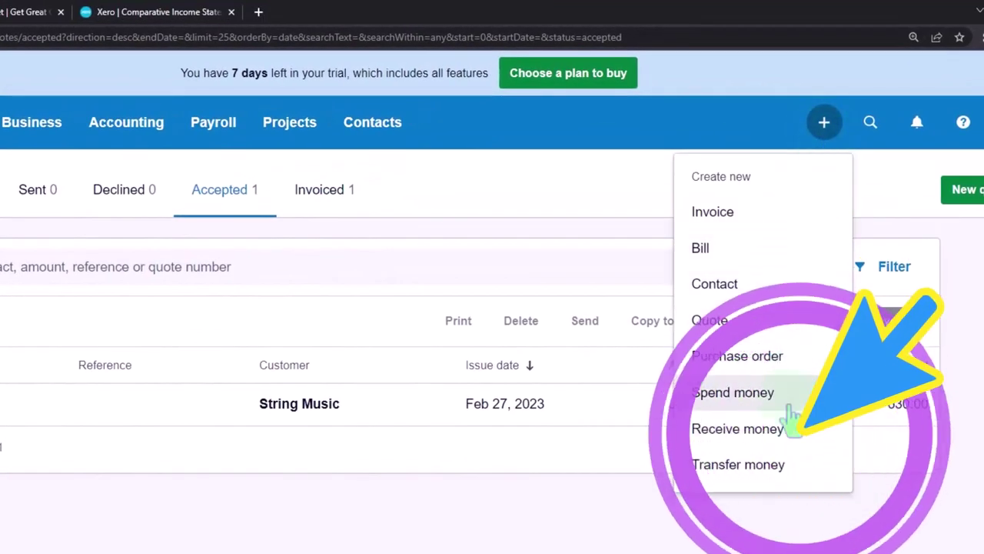
pyautogui.click(778, 431)
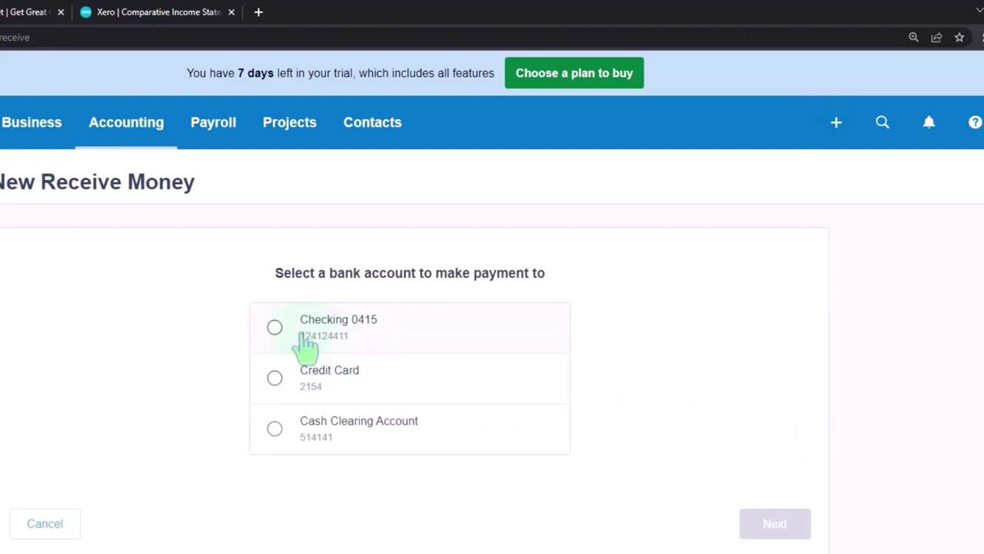
pyautogui.click(277, 431)
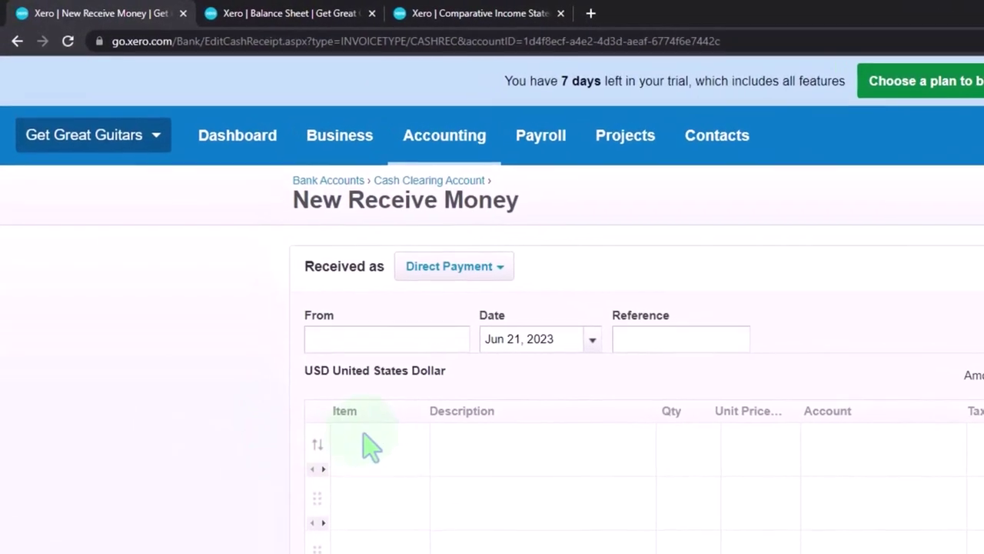
# Set String Music as the payer and record the money as received as a Prepayment
pyautogui.write('stri')
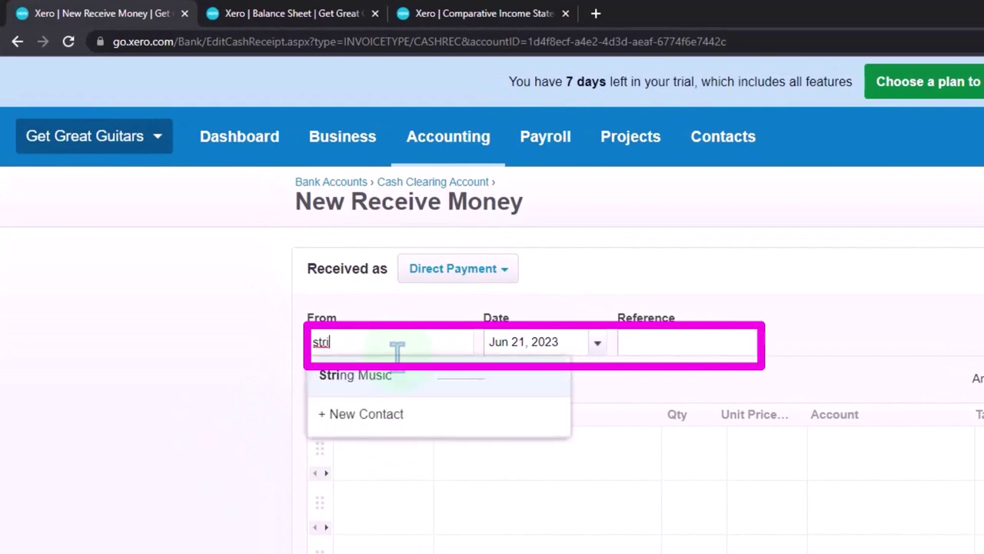
pyautogui.press('Tab')
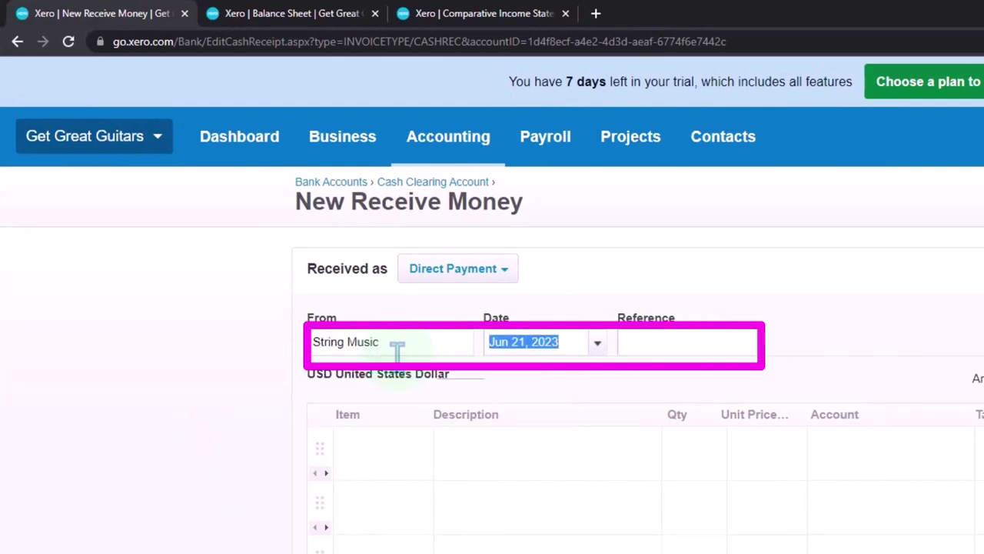
pyautogui.click(508, 278)
pyautogui.click(461, 341)
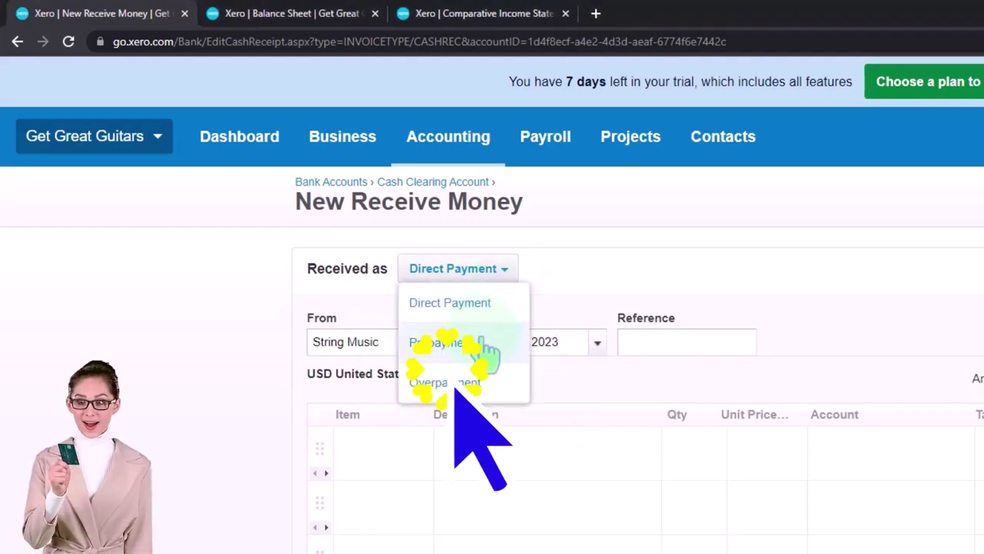
pyautogui.hotkey('ctrl', '+')
pyautogui.click(395, 345)
pyautogui.press('Tab')
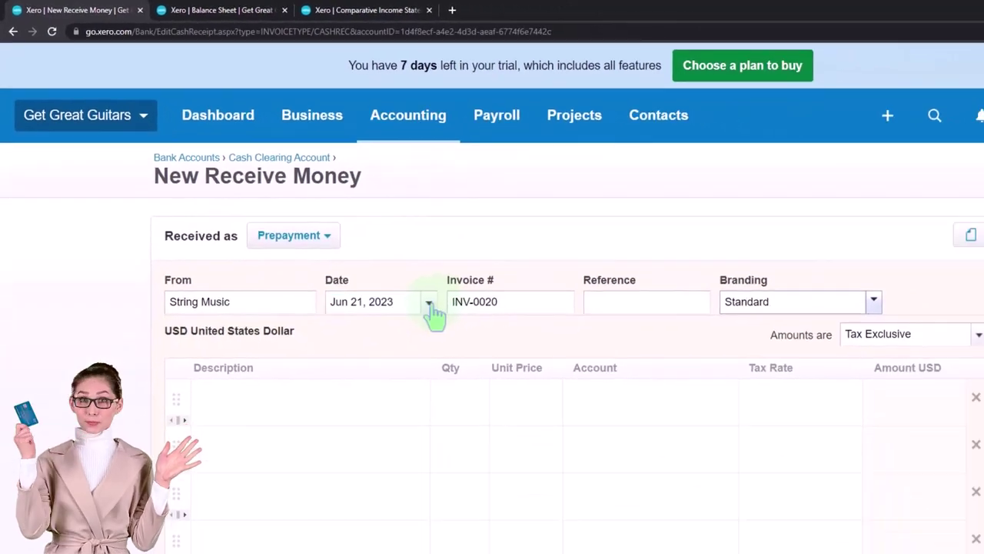
# Set the prepayment's date to Feb 27, 2023
pyautogui.click(564, 397)
pyautogui.click(305, 288)
pyautogui.click(306, 288)
pyautogui.click(306, 288)
pyautogui.click(306, 287)
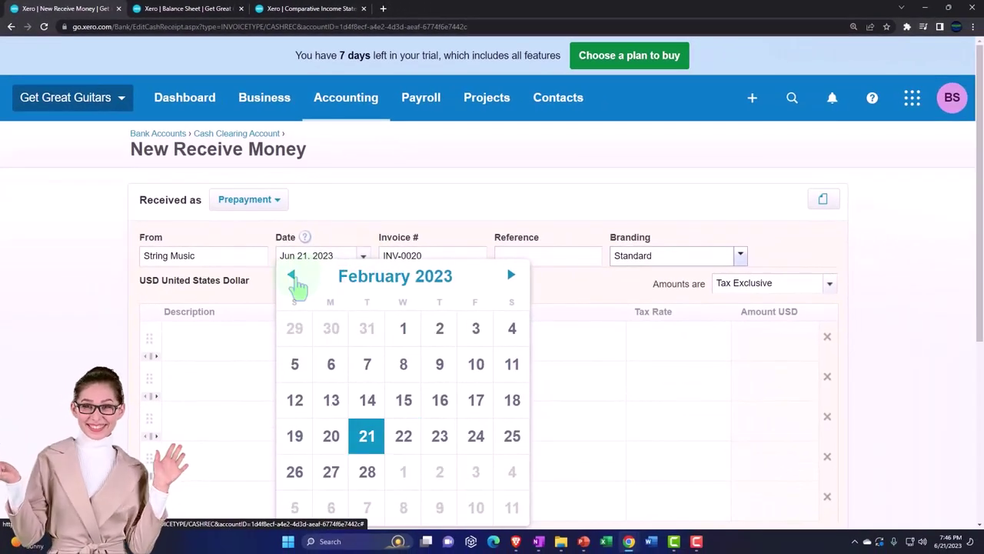
pyautogui.click(342, 478)
# Fill the first line with the description Deposit, quantity 1.00 and unit price 100.00
pyautogui.press('Tab')
pyautogui.press('Tab')
pyautogui.press('Tab')
pyautogui.press('Tab')
pyautogui.press('Tab')
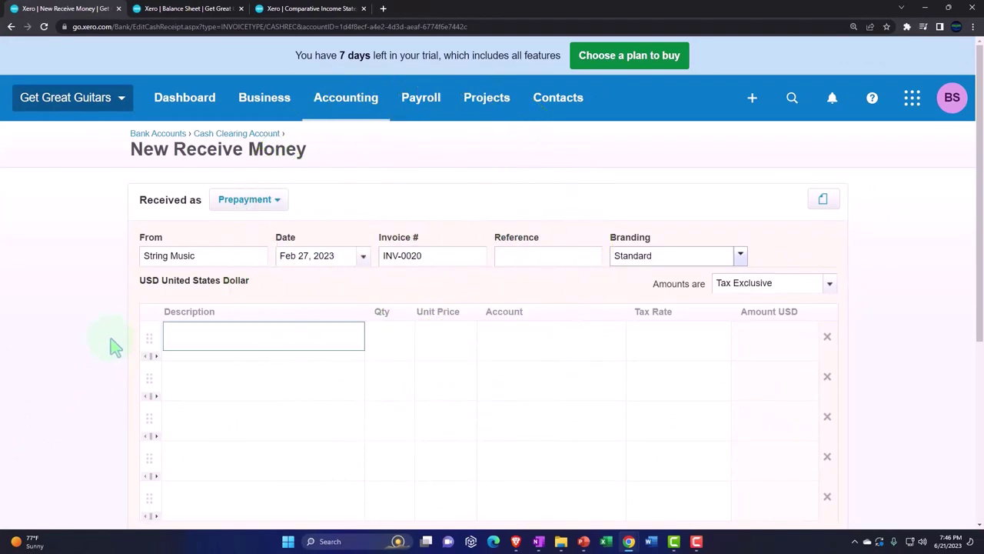
pyautogui.write('Deposit')
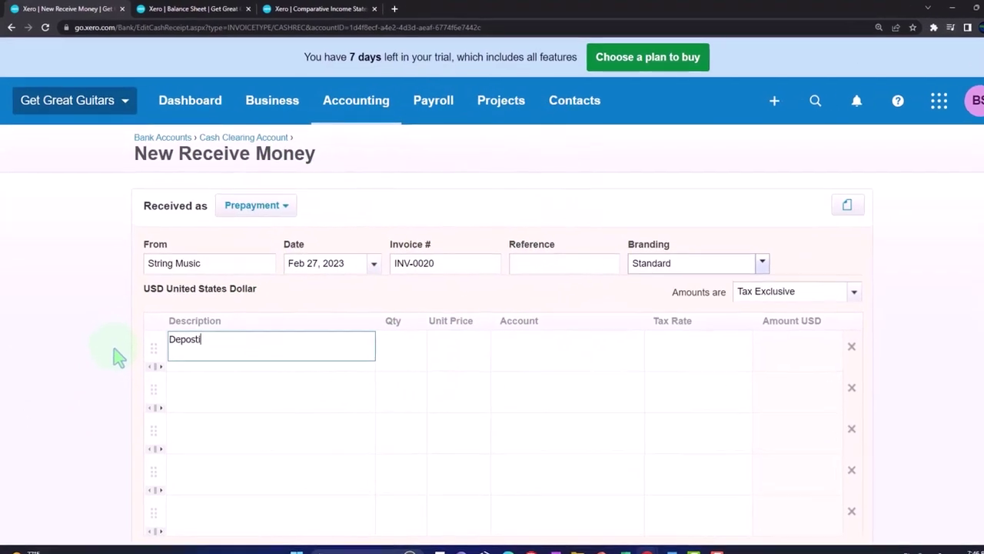
pyautogui.press('Tab')
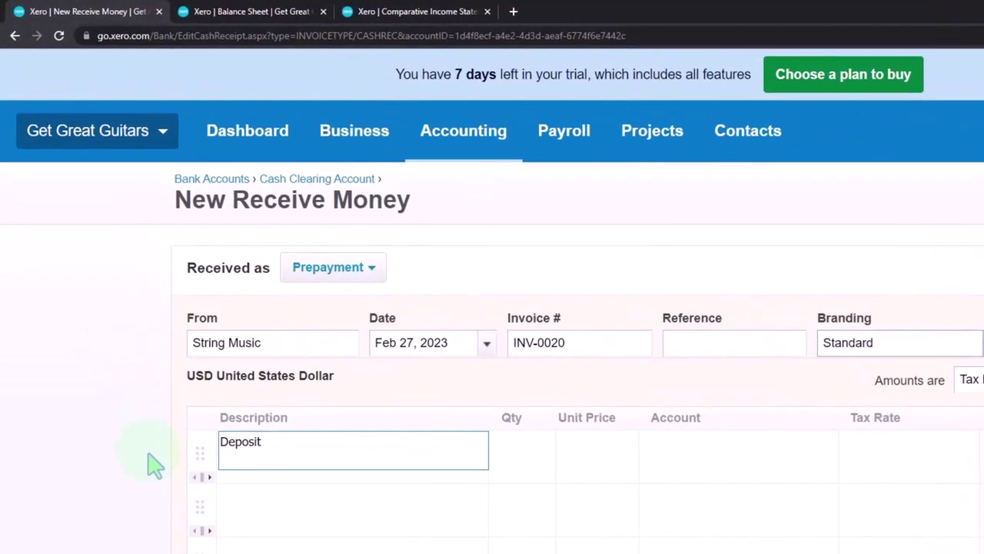
pyautogui.press('Tab')
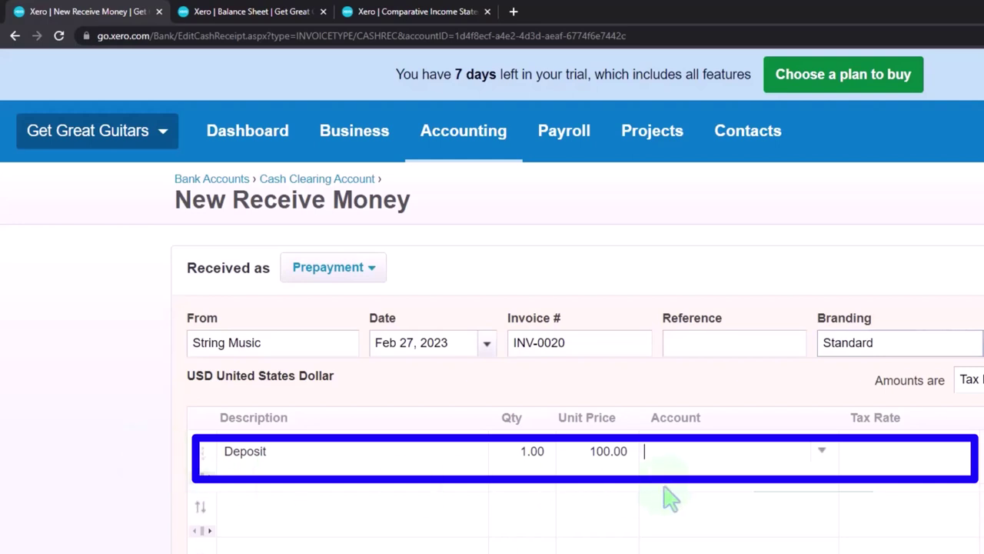
# Assign the Deposit line to account 2250 - Unearned Revenue
pyautogui.click(835, 457)
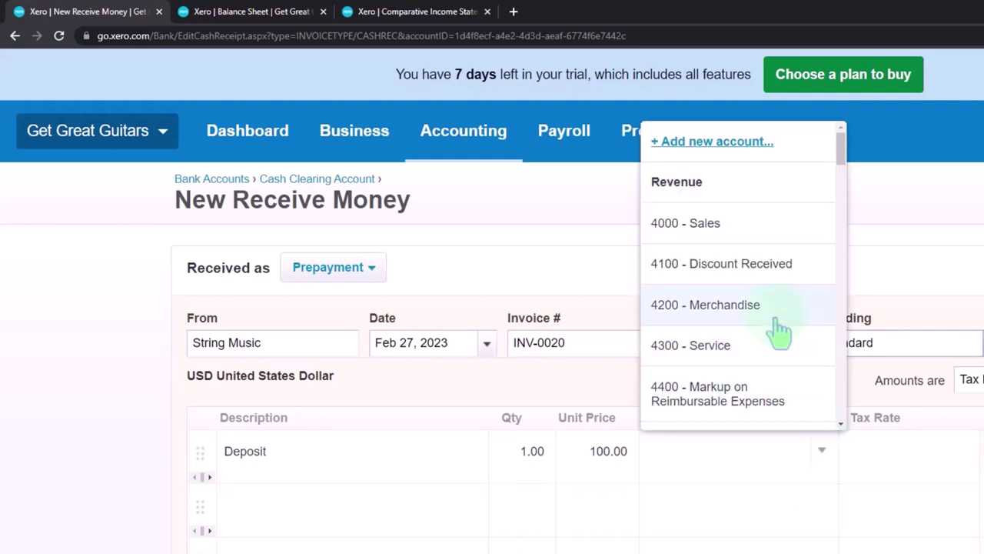
pyautogui.scroll(-10, 778, 331)
pyautogui.scroll(-5, 779, 331)
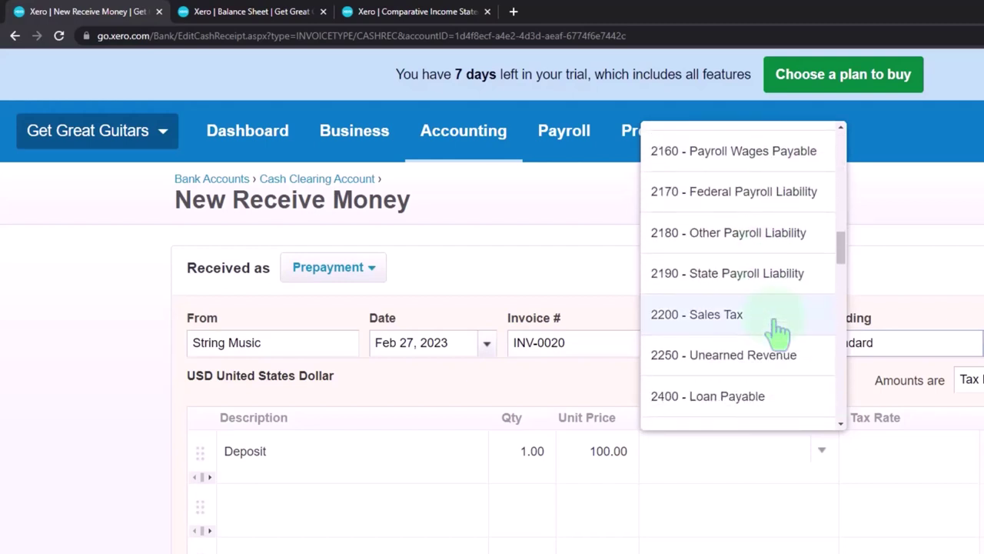
pyautogui.scroll(-2, 778, 331)
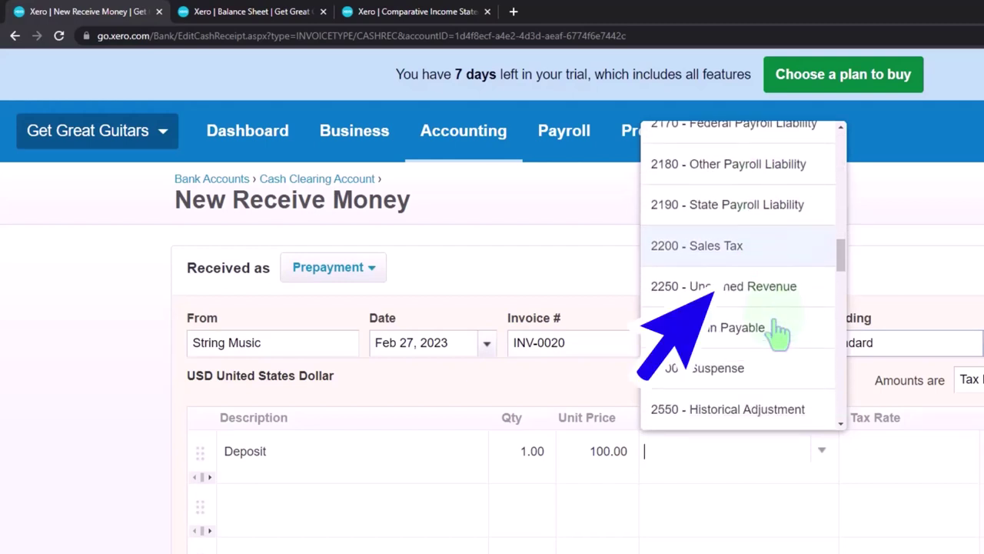
pyautogui.click(736, 290)
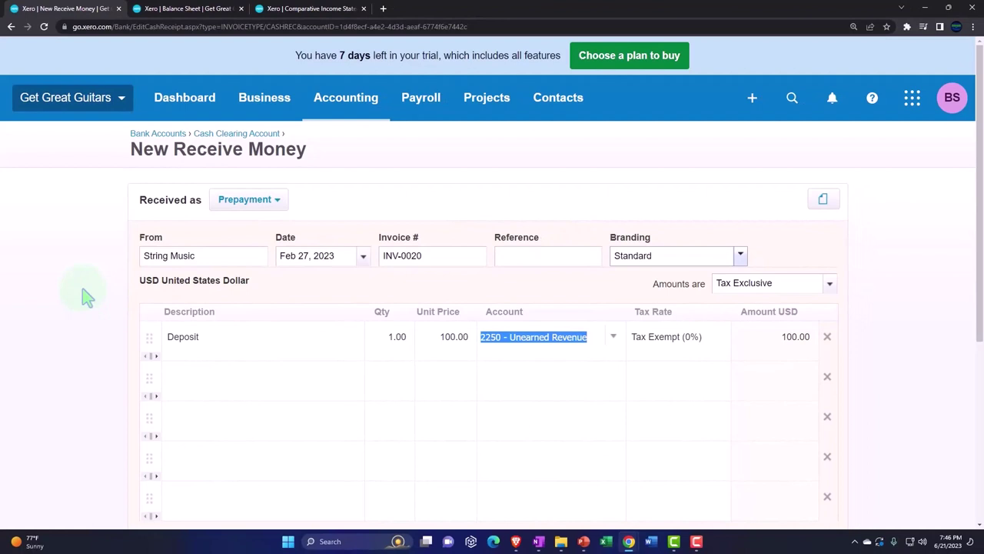
# Save the String Music prepayment
pyautogui.scroll(-1, 87, 297)
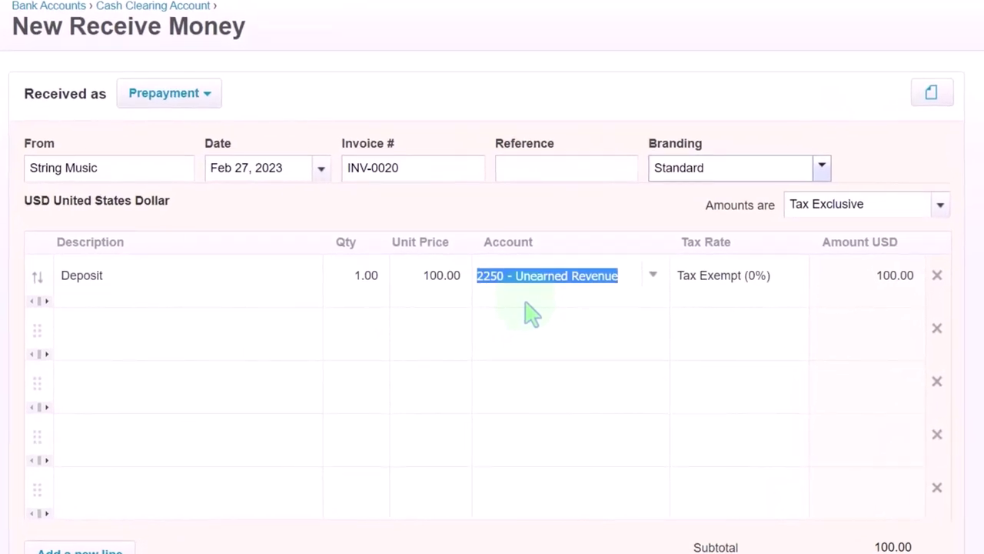
pyautogui.click(532, 314)
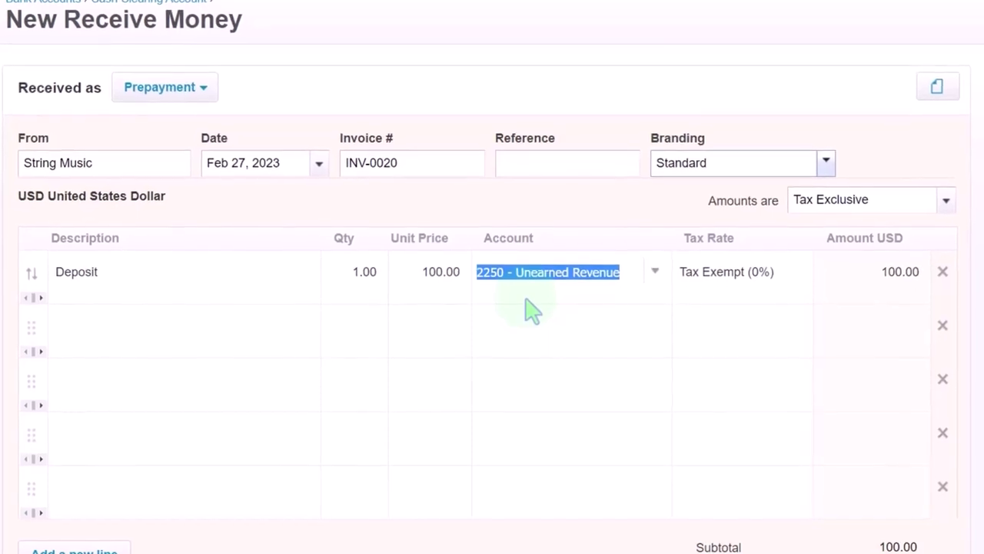
pyautogui.scroll(-3, 523, 323)
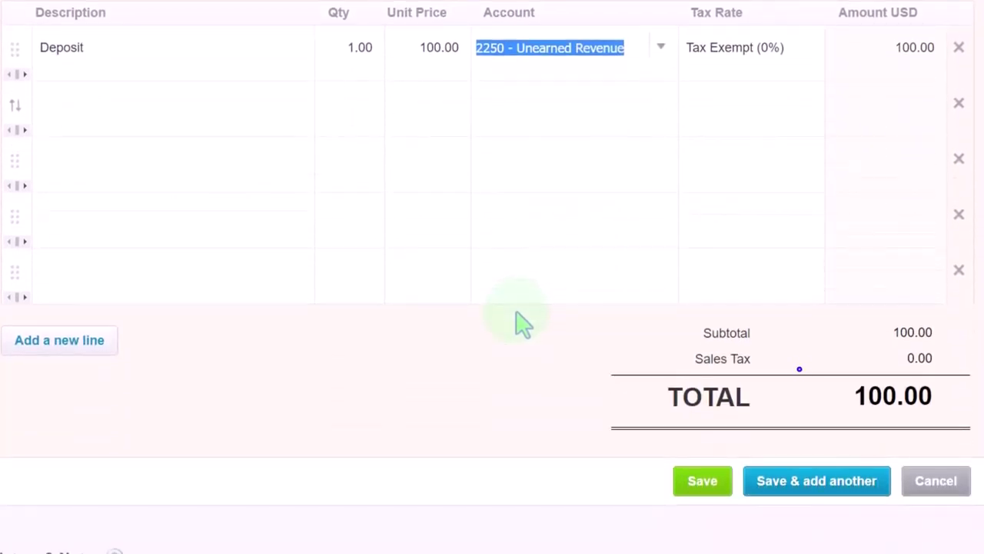
pyautogui.click(692, 481)
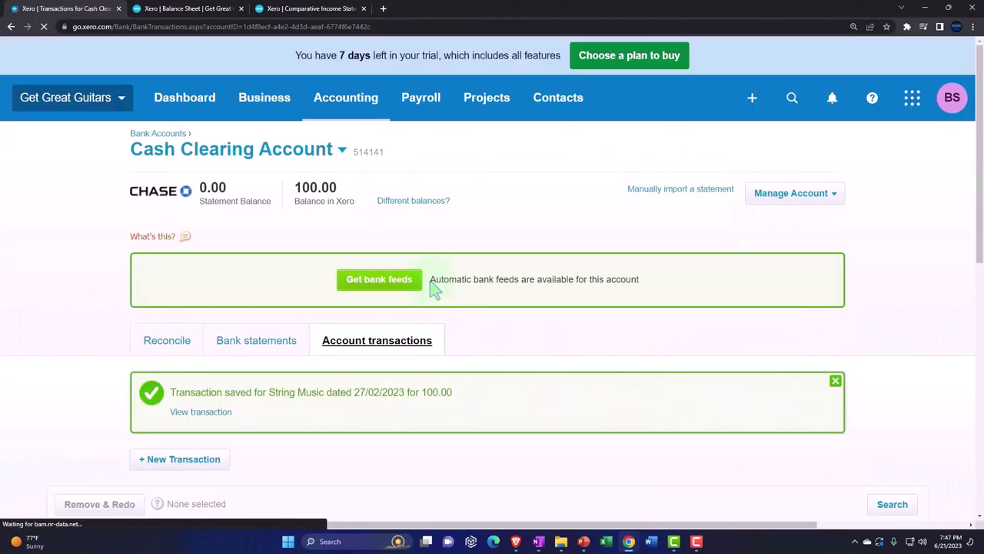
# Update the open Balance Sheet report and check its Cash Clearing Account and Unearned Revenue lines
pyautogui.click(202, 9)
pyautogui.scroll(8, 562, 249)
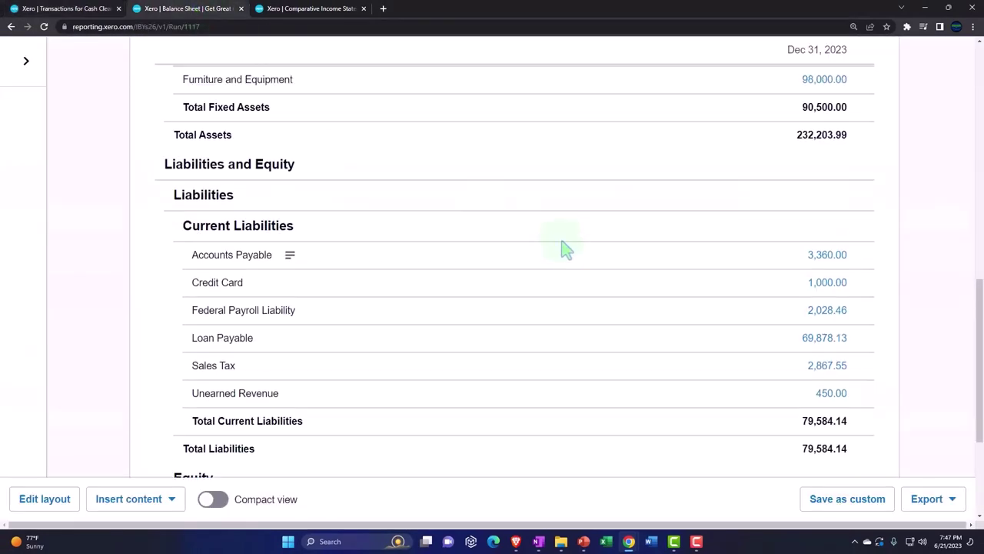
pyautogui.scroll(3, 746, 229)
pyautogui.click(853, 188)
pyautogui.scroll(-3, 527, 233)
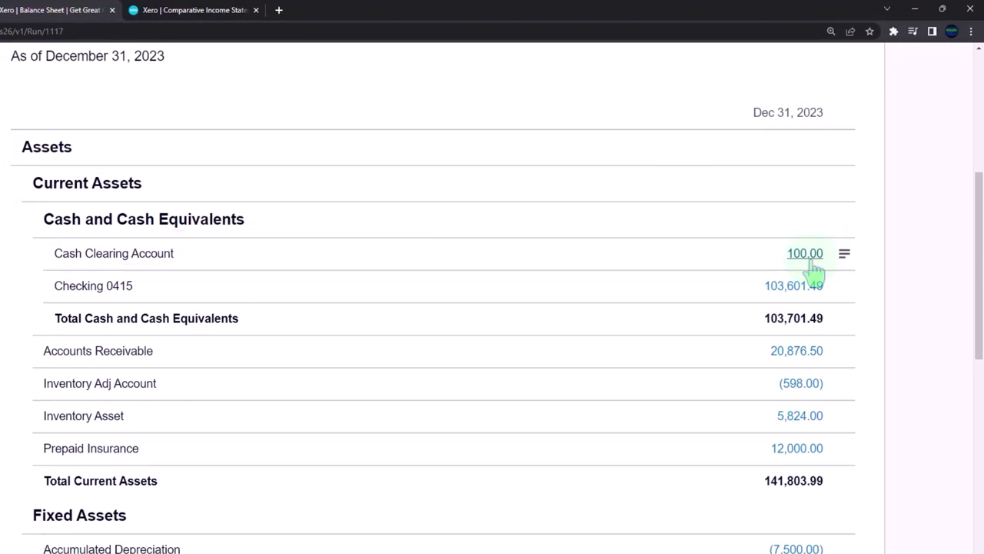
pyautogui.scroll(-3, 815, 269)
pyautogui.scroll(-4, 815, 271)
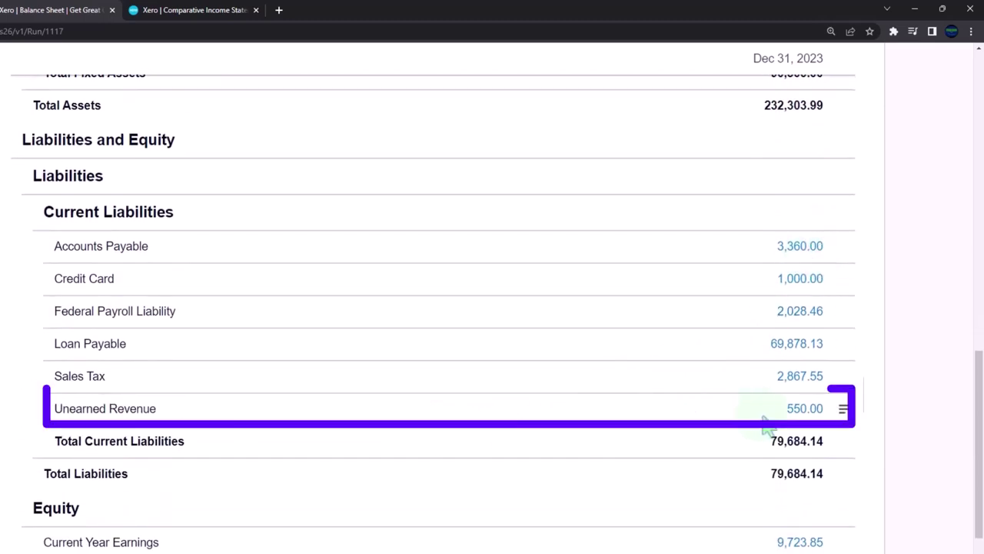
# Review the transactions behind the Balance Sheet's Unearned Revenue amount, including the String Music deposit, and return to the report
pyautogui.click(800, 409)
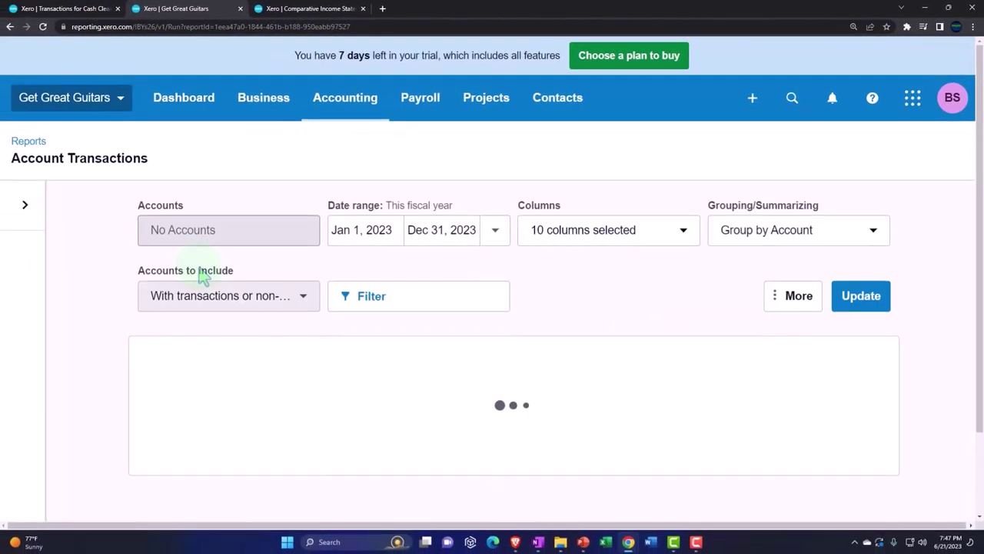
pyautogui.scroll(-10, 202, 276)
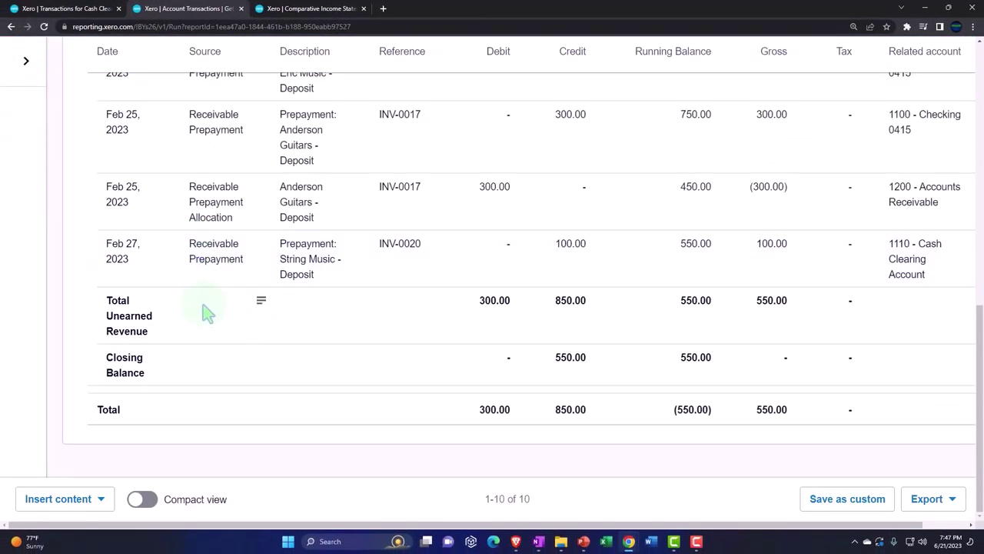
pyautogui.click(569, 244)
pyautogui.scroll(10, 308, 338)
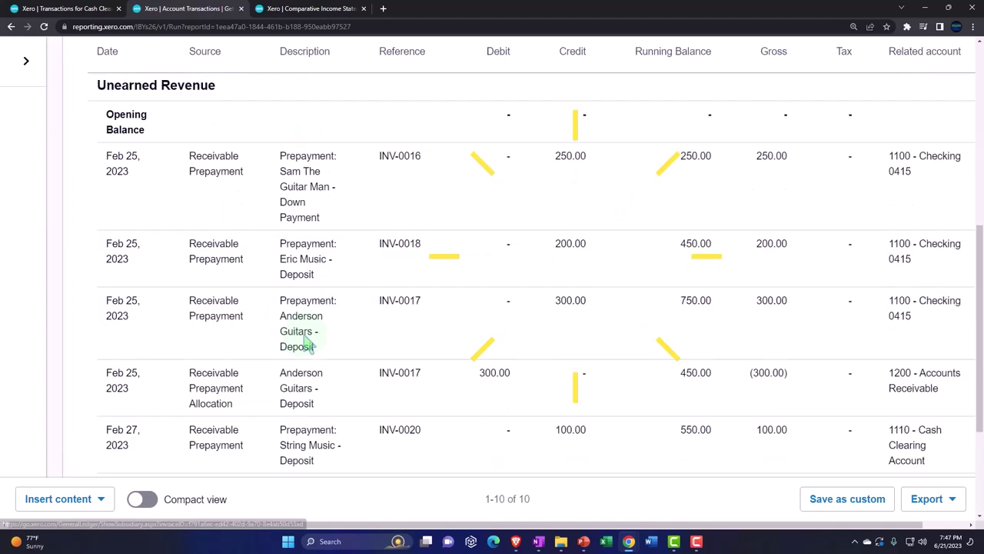
pyautogui.click(11, 27)
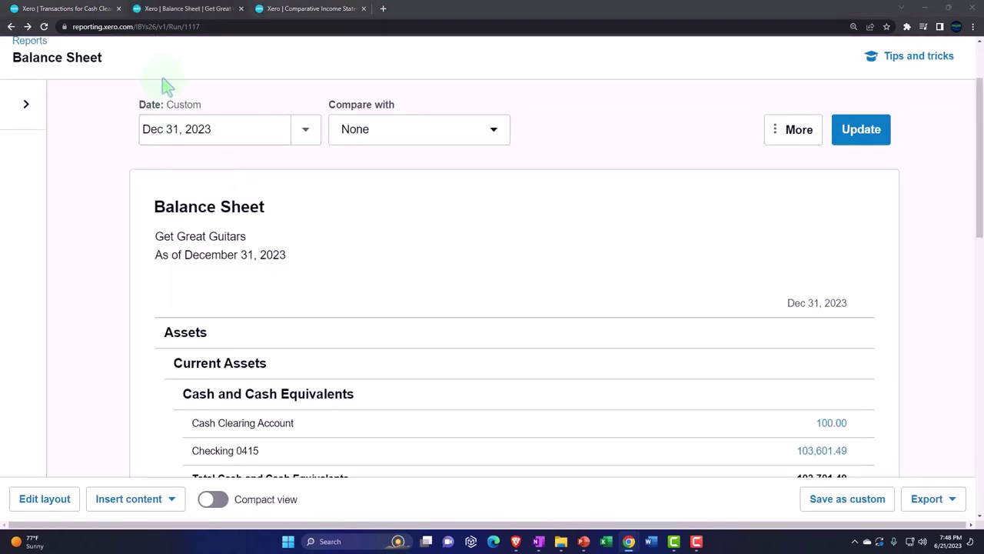
# Return to the bank account page, go to the sales invoices and show those awaiting payment
pyautogui.click(101, 13)
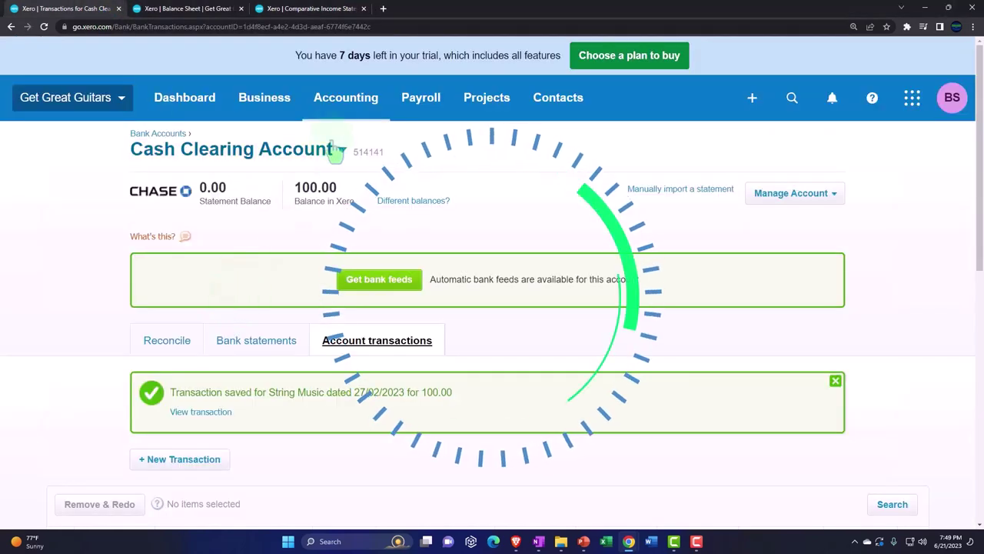
pyautogui.click(336, 111)
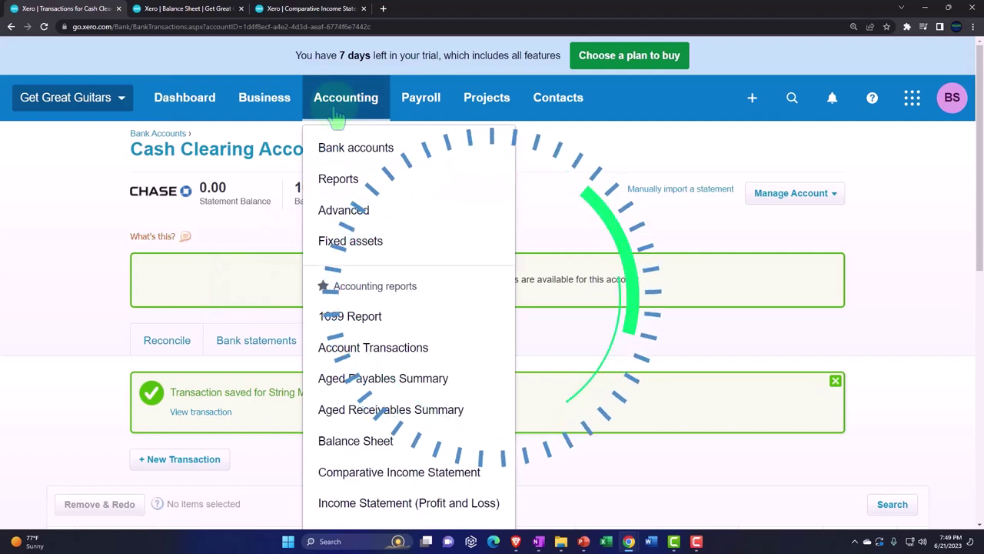
pyautogui.click(279, 111)
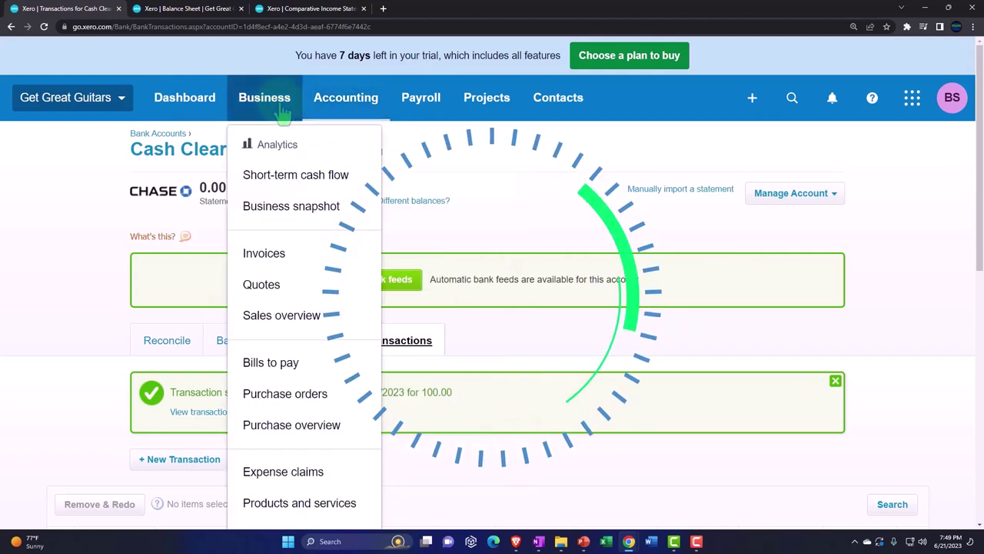
pyautogui.click(274, 253)
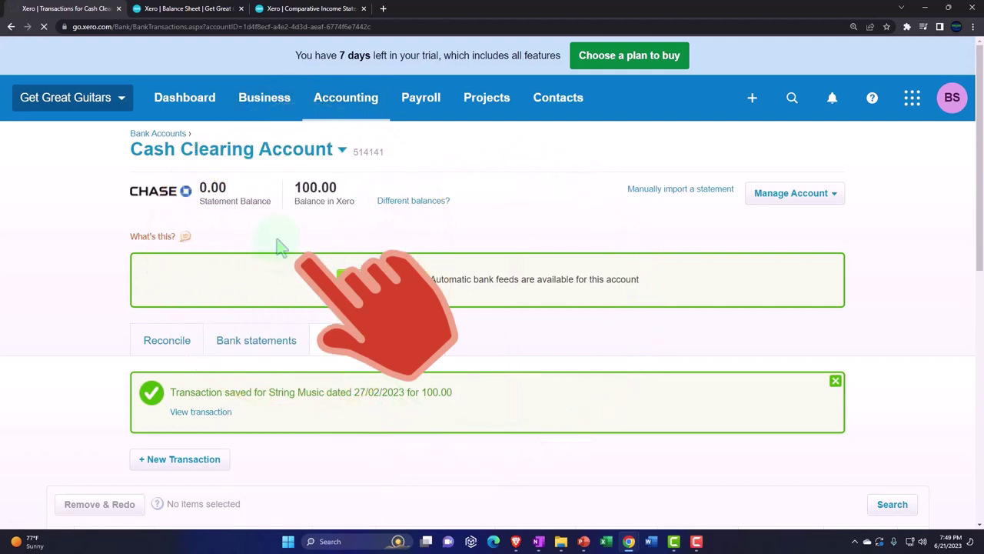
pyautogui.scroll(-2, 276, 248)
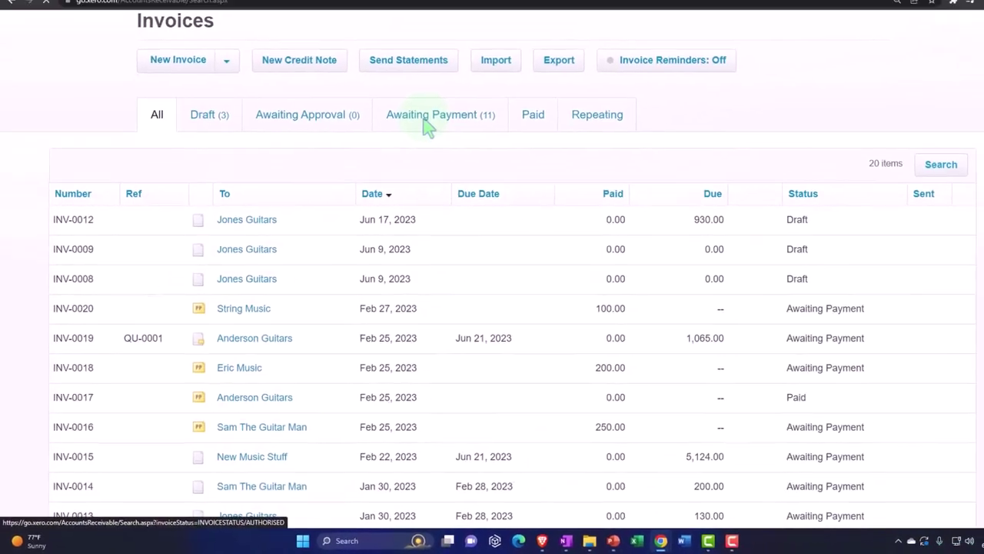
pyautogui.click(428, 124)
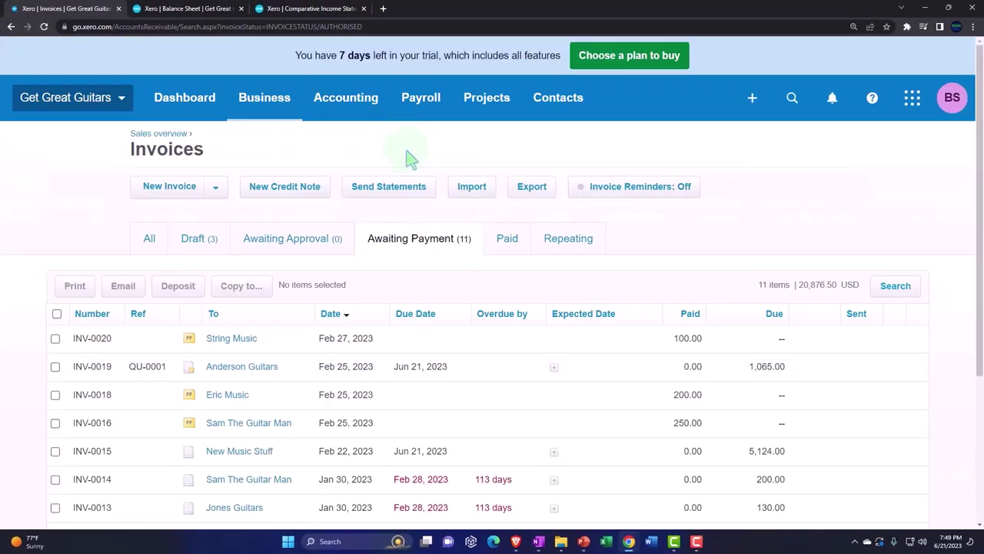
# Find String Music in the list of all contacts and open its contact record
pyautogui.click(565, 123)
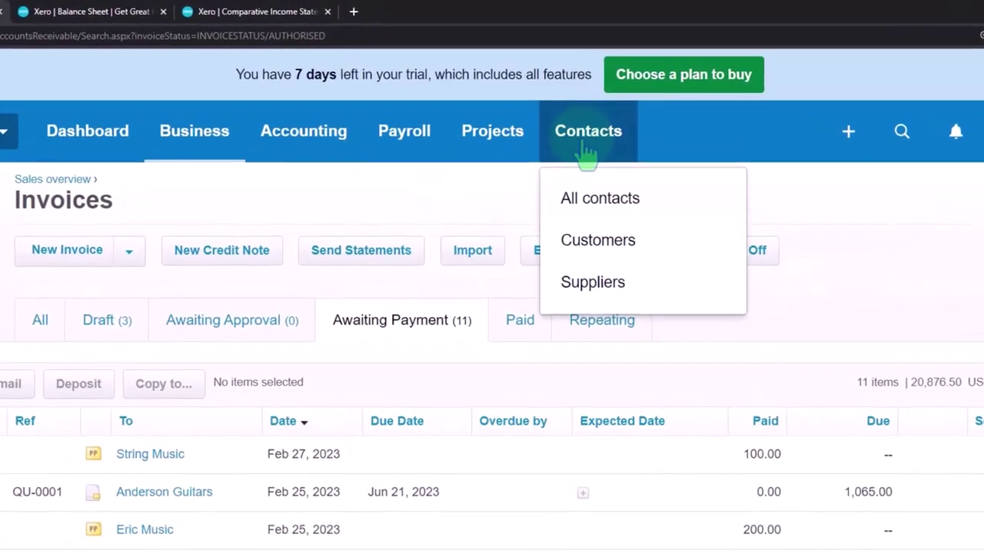
pyautogui.click(573, 164)
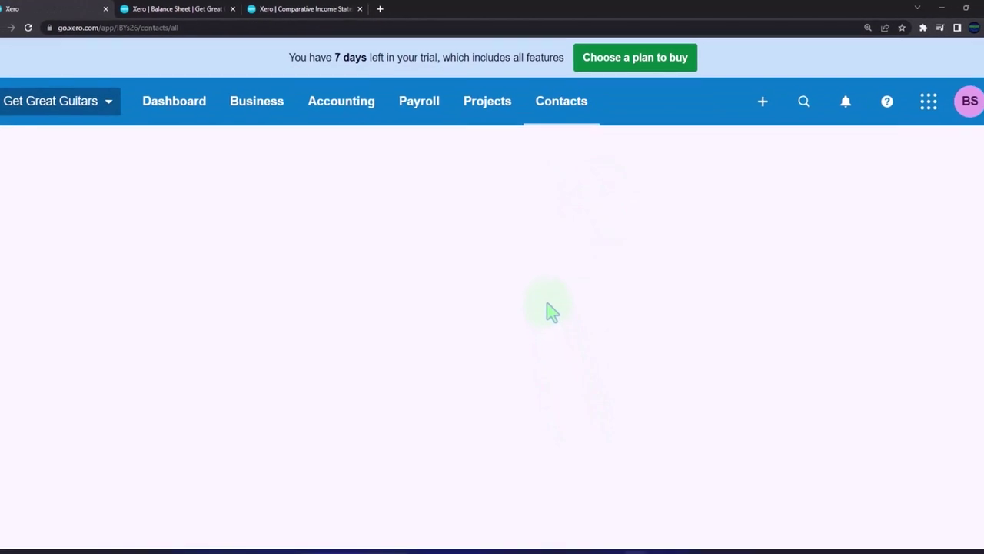
pyautogui.scroll(-3, 544, 299)
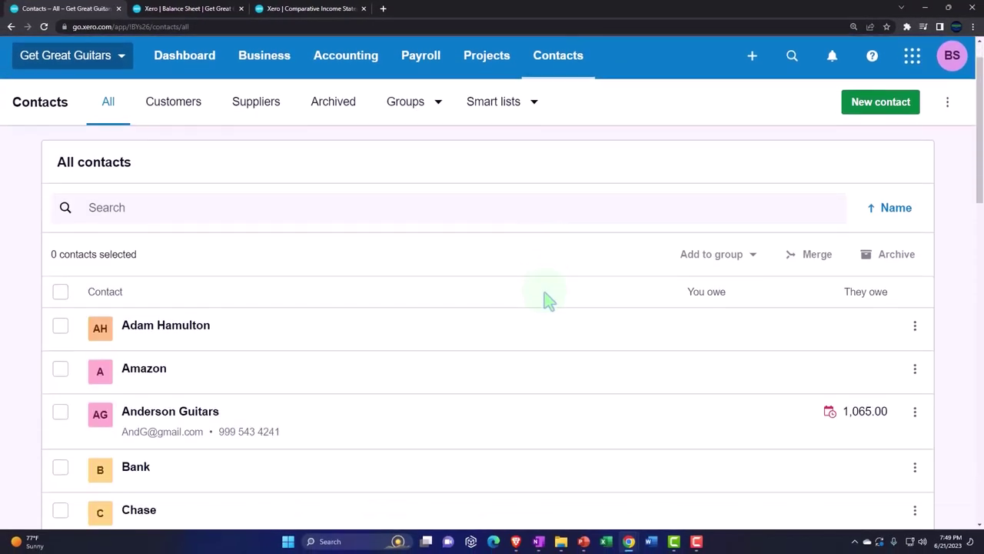
pyautogui.scroll(-7, 546, 301)
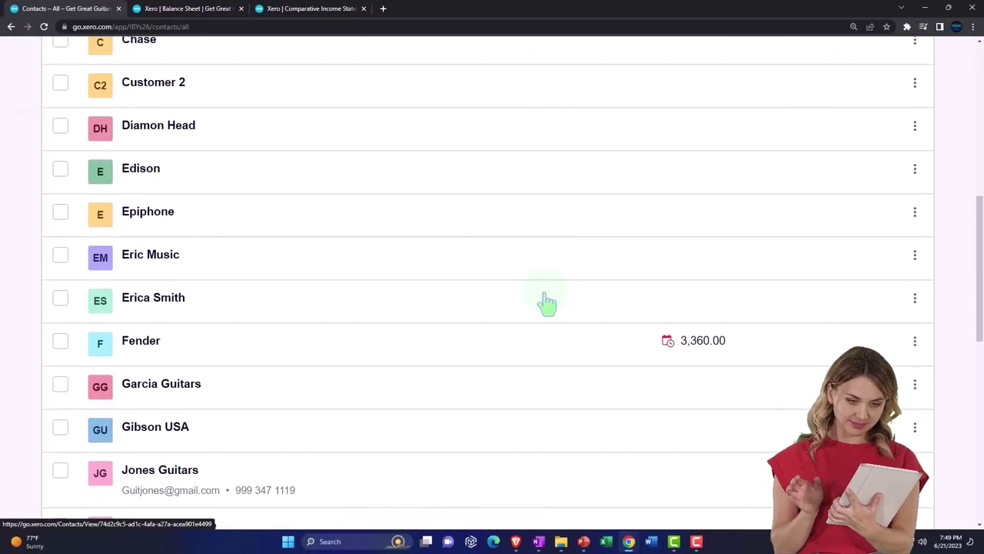
pyautogui.scroll(-8, 546, 303)
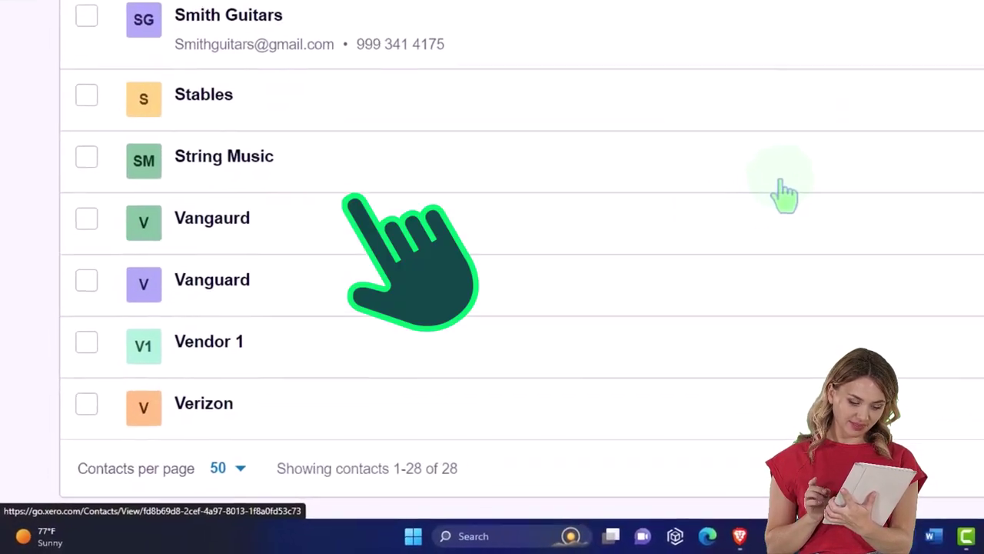
pyautogui.scroll(1, 688, 221)
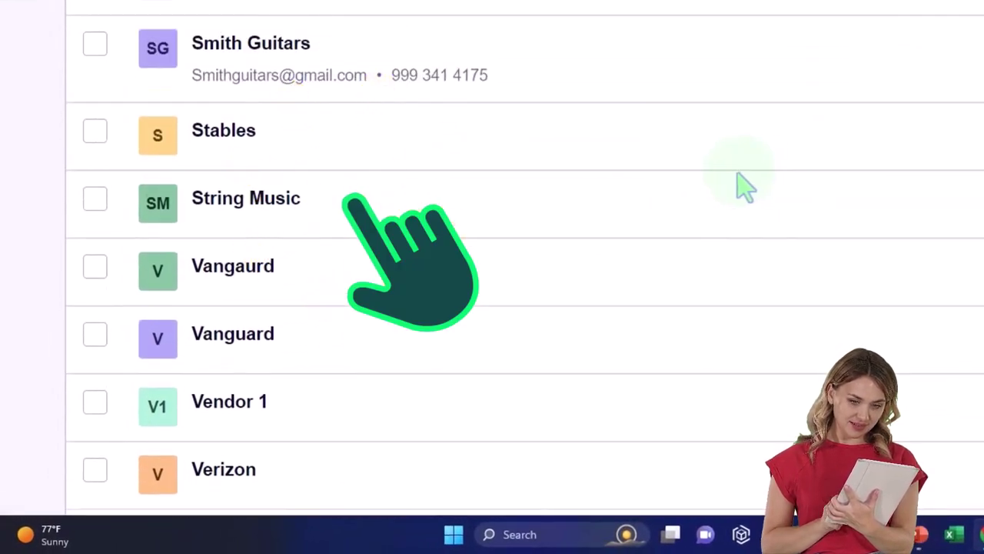
pyautogui.click(235, 204)
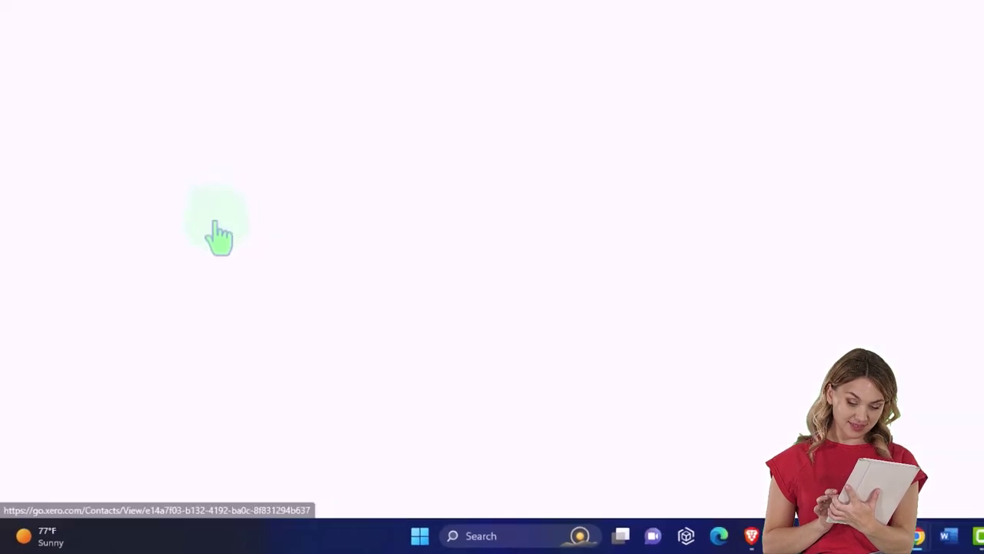
# Review String Music's activity list, including the accepted quote and the prepayment
pyautogui.scroll(-5, 464, 285)
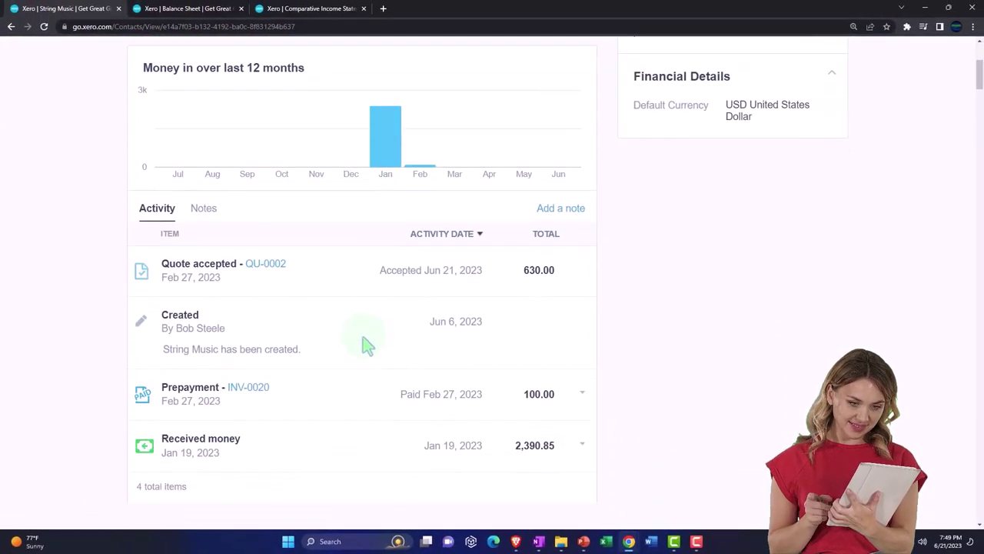
pyautogui.scroll(-1, 368, 345)
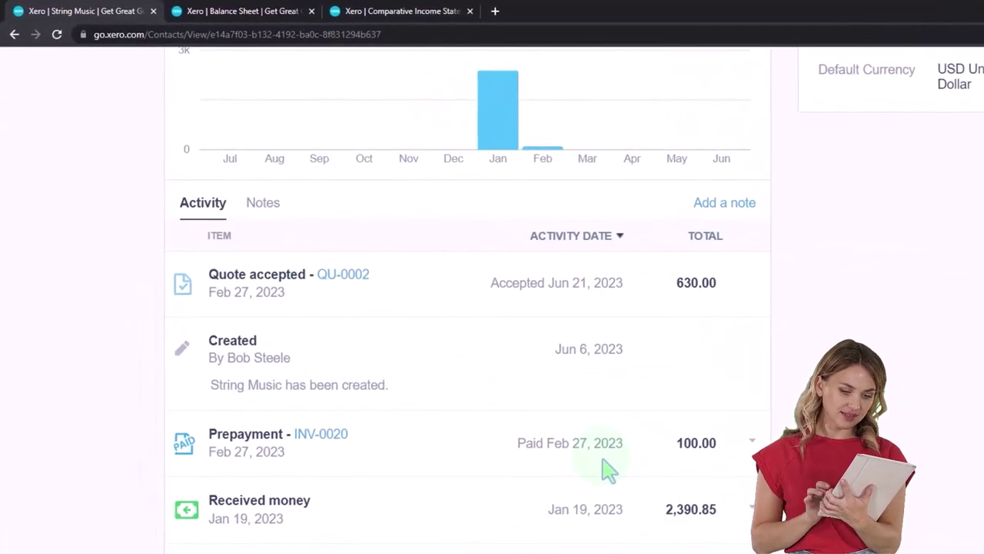
pyautogui.scroll(8, 607, 469)
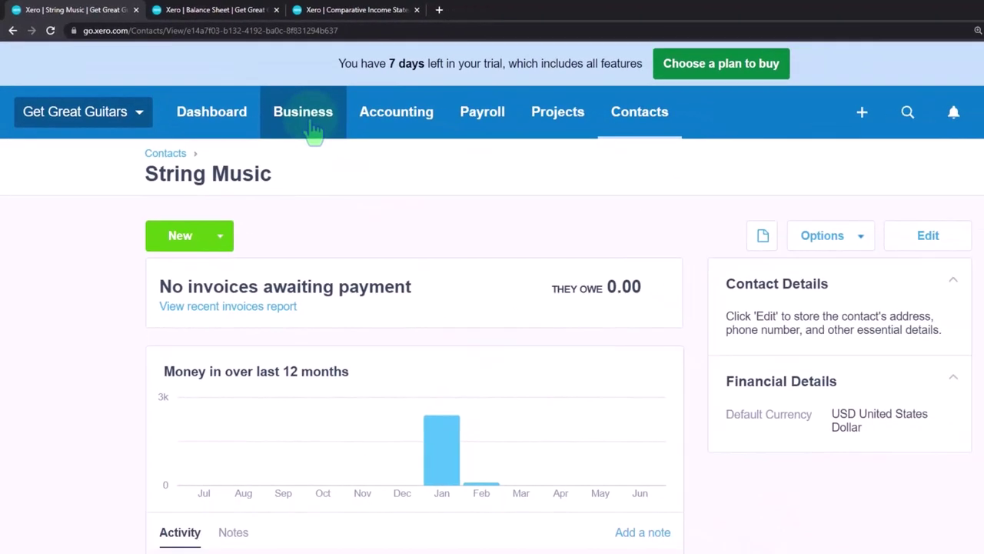
# Create an invoice from String Music's accepted quote QU-0002 and mark the quote as invoiced
pyautogui.click(290, 115)
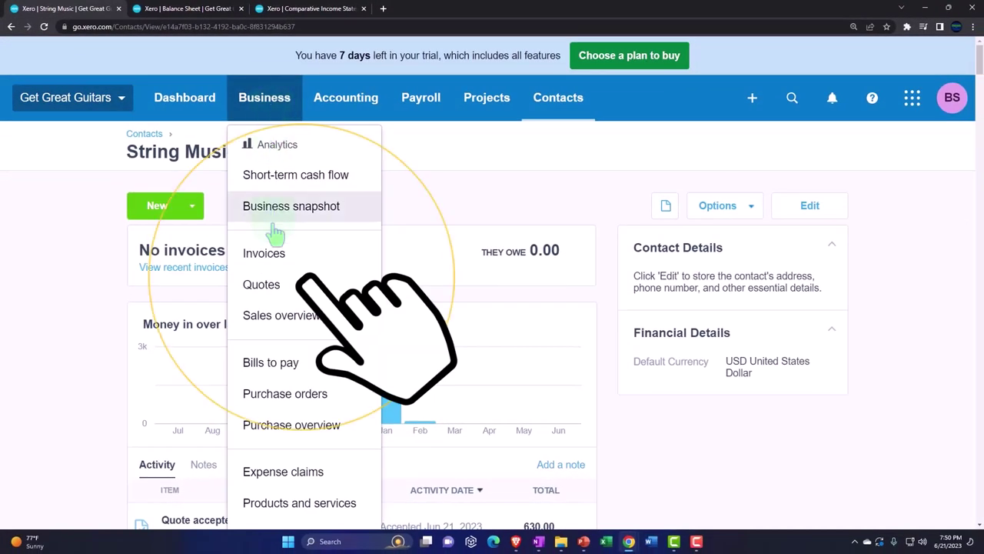
pyautogui.click(262, 285)
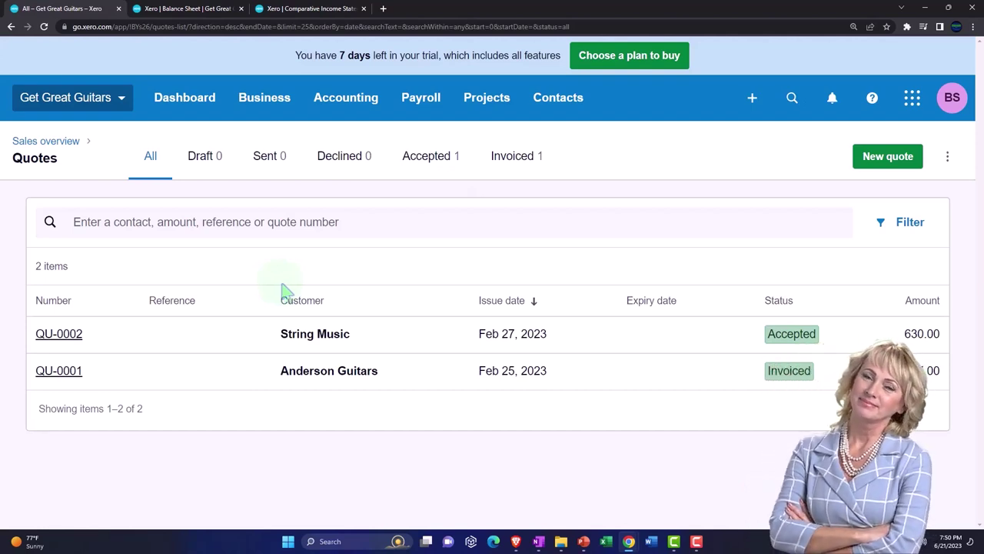
pyautogui.click(423, 163)
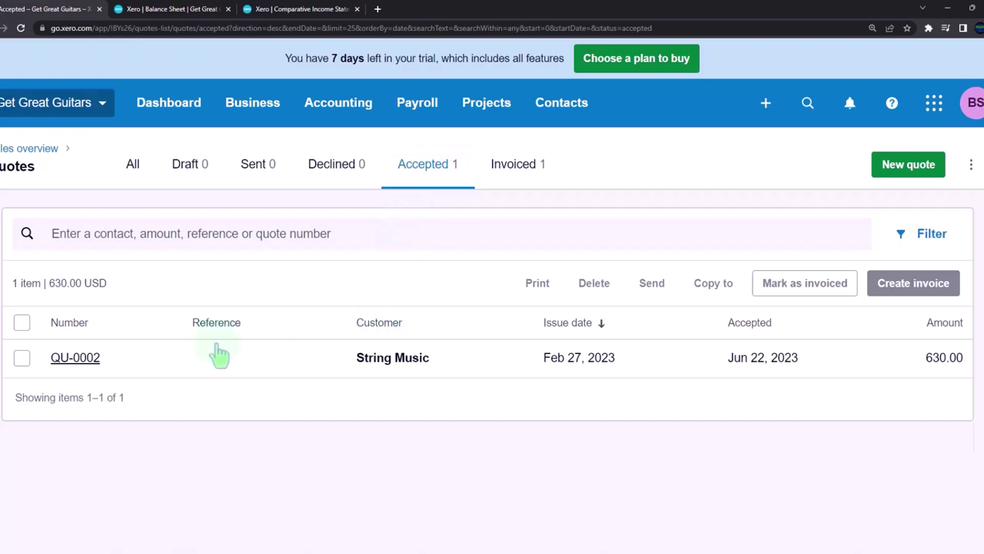
pyautogui.click(21, 359)
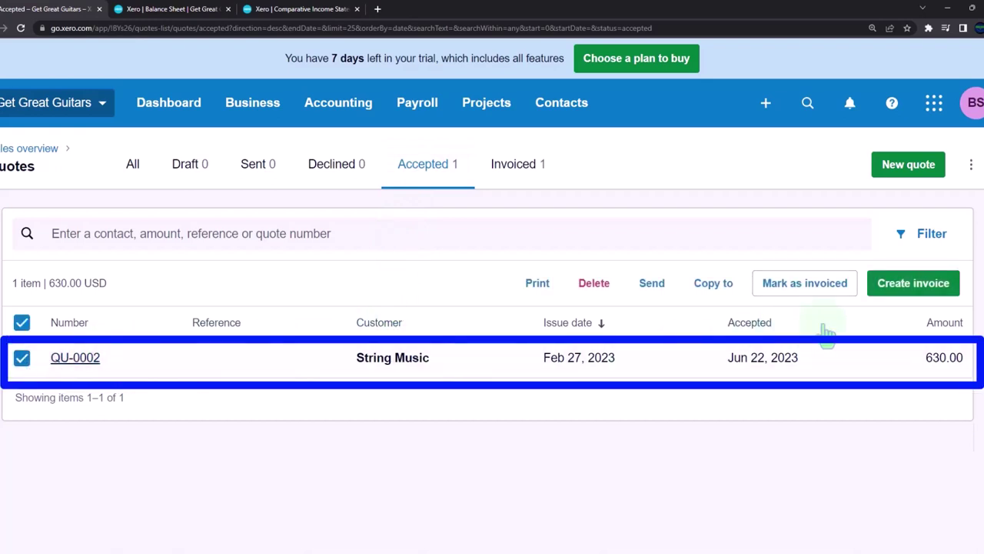
pyautogui.click(906, 286)
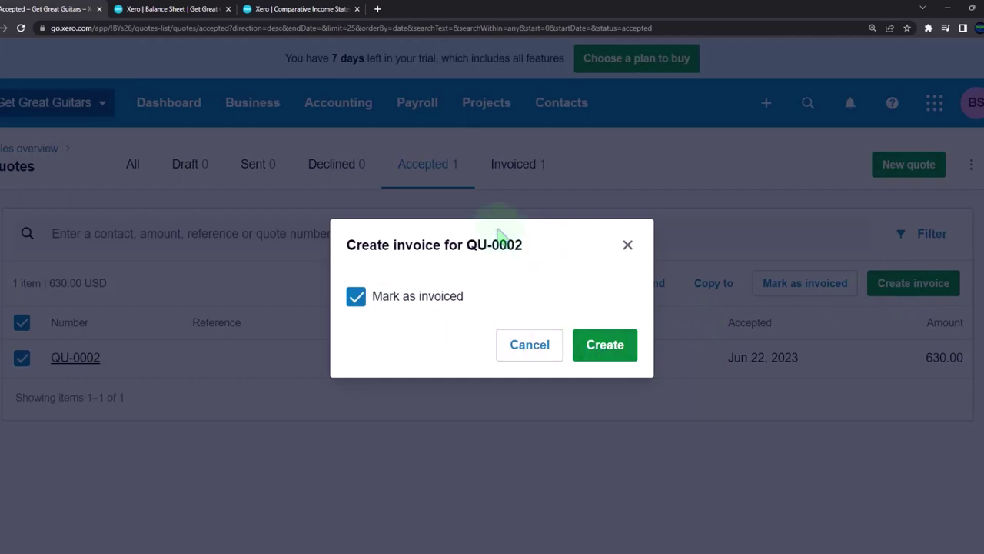
pyautogui.click(612, 352)
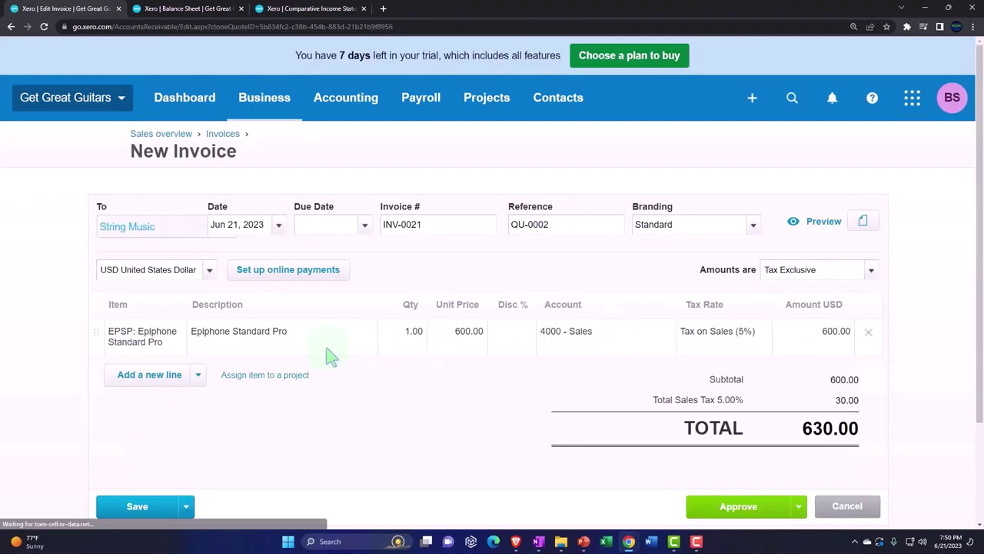
# Set the new invoice's date to Feb 27, 2023
pyautogui.click(279, 225)
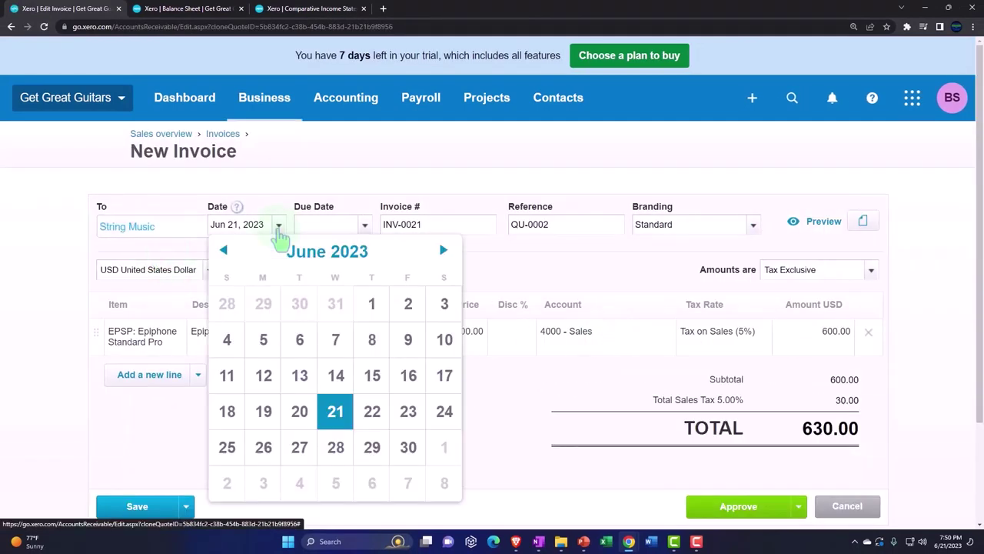
pyautogui.click(225, 252)
pyautogui.click(225, 252)
pyautogui.click(224, 251)
pyautogui.click(224, 251)
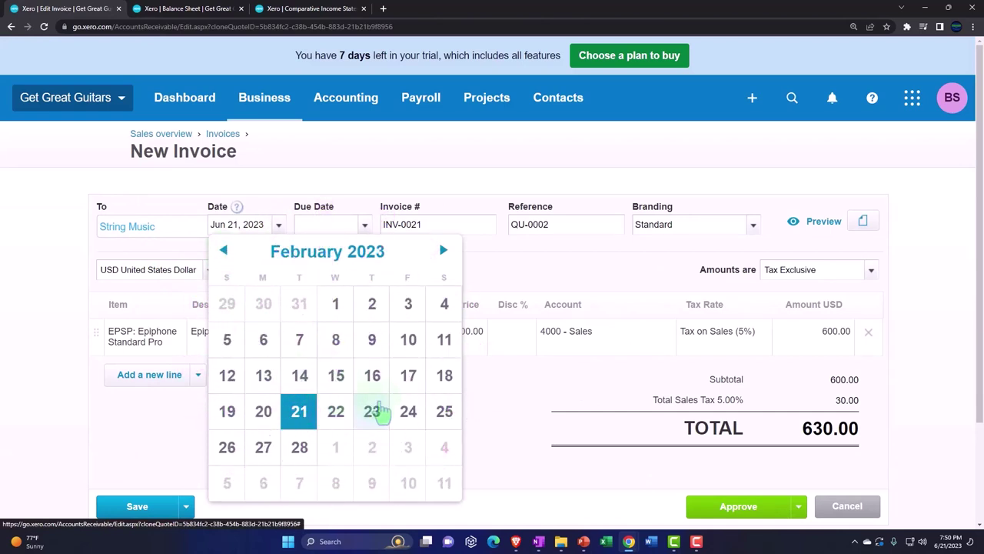
pyautogui.click(263, 447)
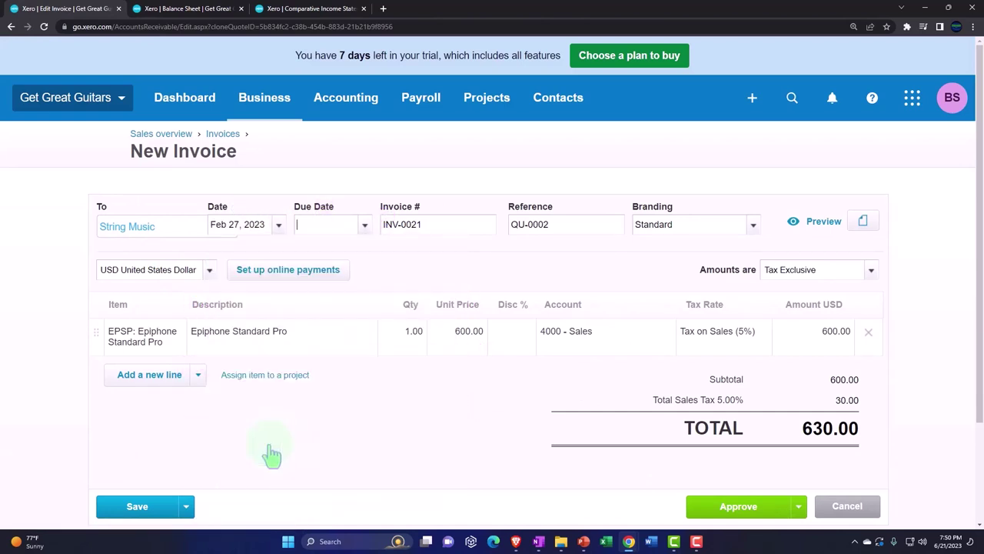
# Set the invoice's due date to Mar 27, 2023
pyautogui.click(365, 228)
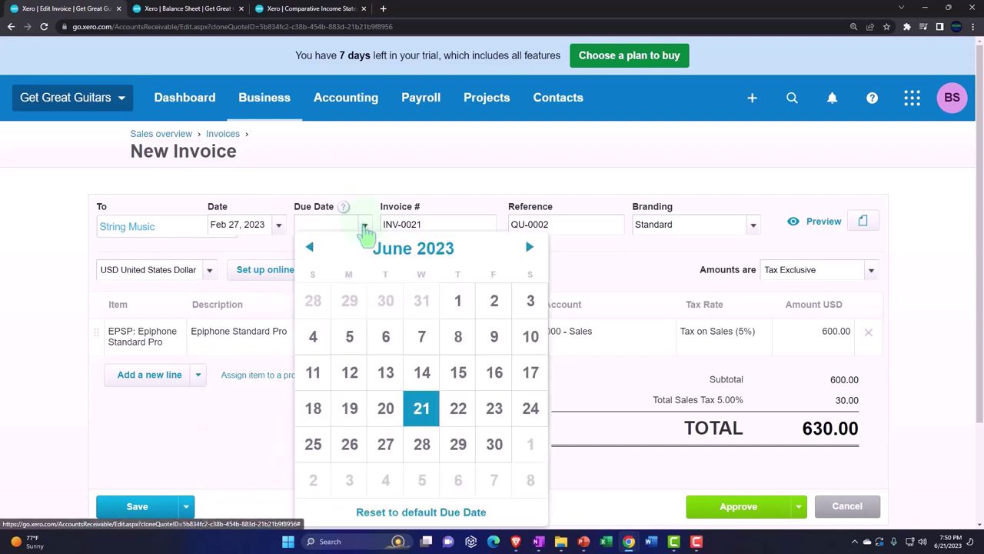
pyautogui.click(310, 248)
pyautogui.click(310, 248)
pyautogui.click(310, 248)
pyautogui.click(311, 249)
pyautogui.click(310, 248)
pyautogui.click(310, 248)
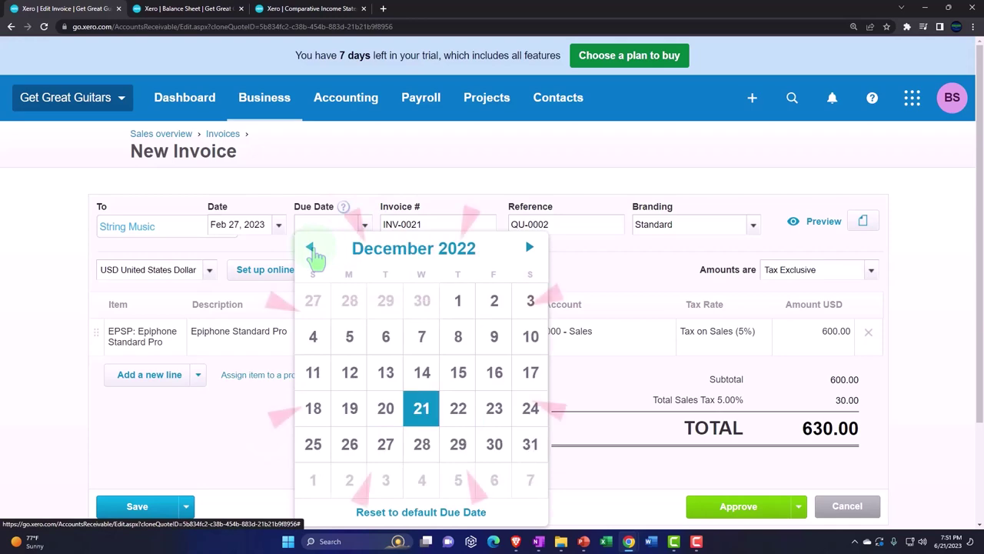
pyautogui.click(529, 247)
pyautogui.click(529, 247)
pyautogui.click(529, 248)
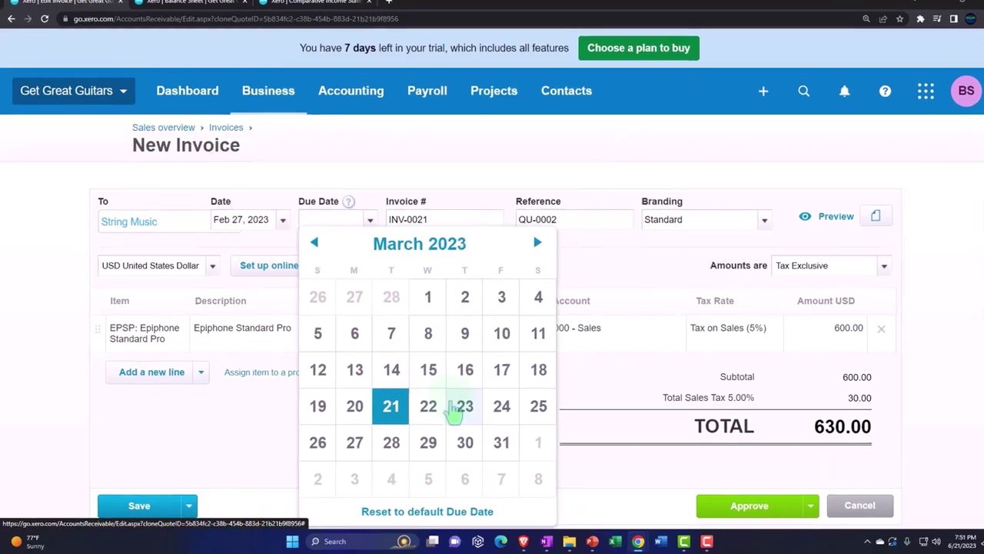
pyautogui.click(354, 442)
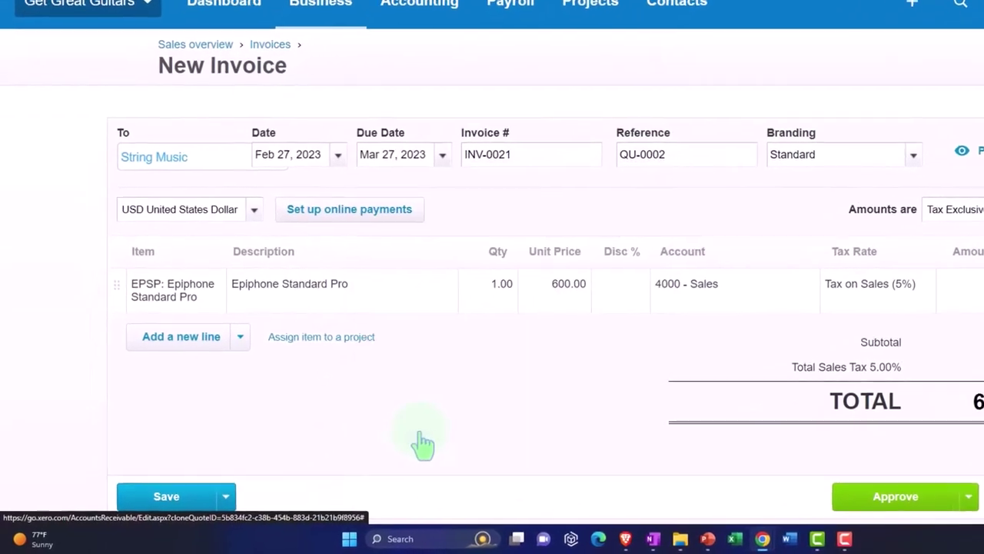
# Go through the invoice's Epiphone Standard Pro line and check its quantity, unit price, account and tax rate
pyautogui.press('Tab')
pyautogui.press('Tab')
pyautogui.press('Tab')
pyautogui.press('Tab')
pyautogui.press('Tab')
pyautogui.press('Tab')
pyautogui.press('Tab')
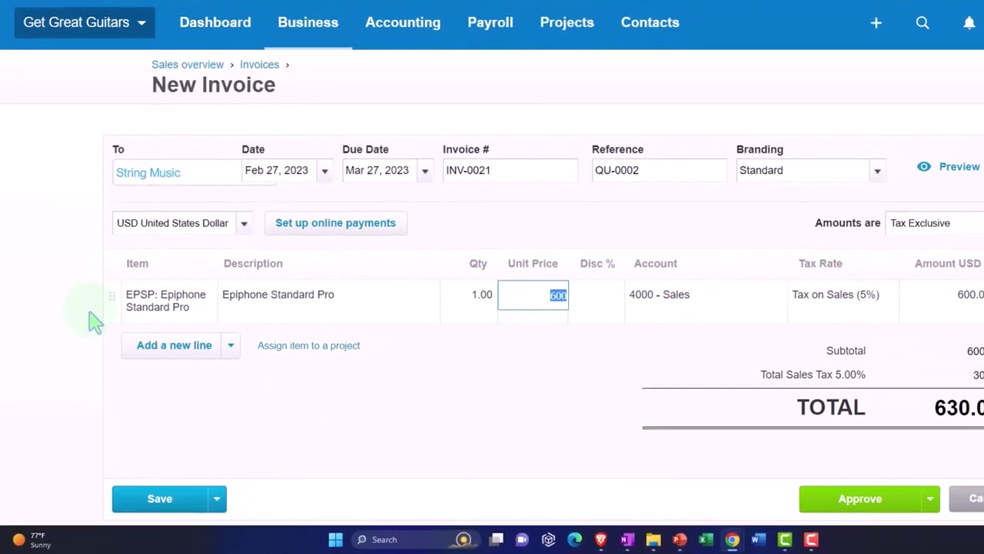
pyautogui.press('Tab')
pyautogui.press('Tab')
pyautogui.press('Tab')
pyautogui.press('Tab')
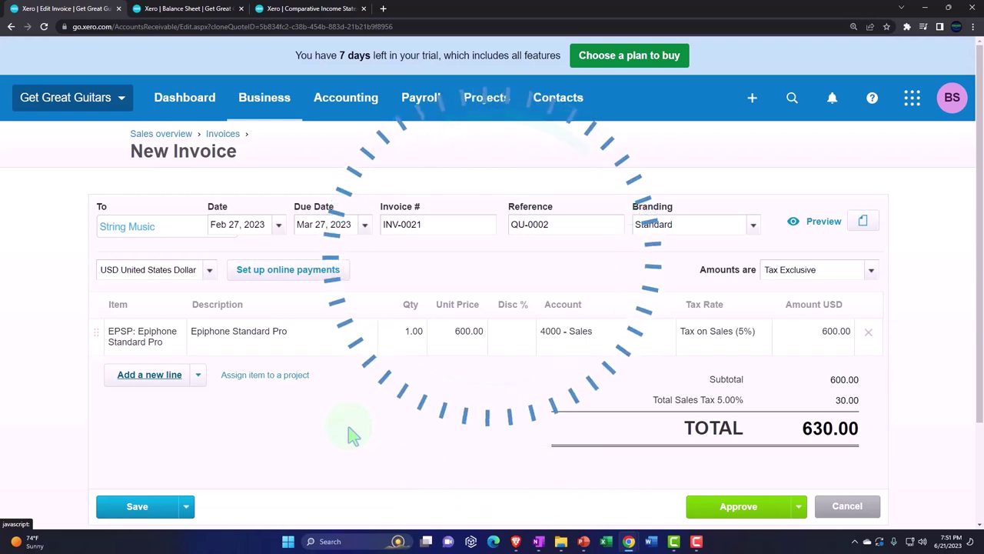
# Approve the String Music invoice, allocate 100.00 of the outstanding prepayment credit to it and check the amount due
pyautogui.click(701, 514)
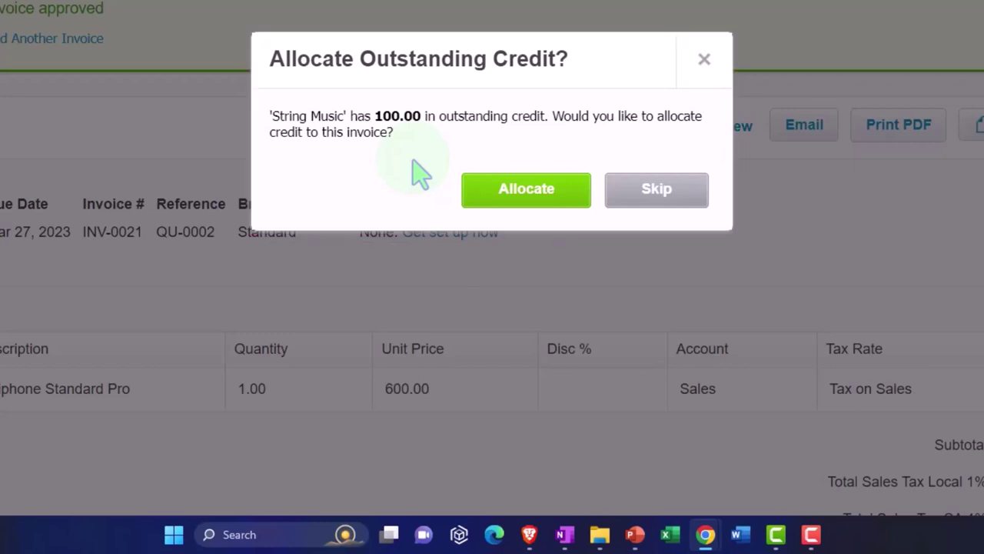
pyautogui.click(495, 193)
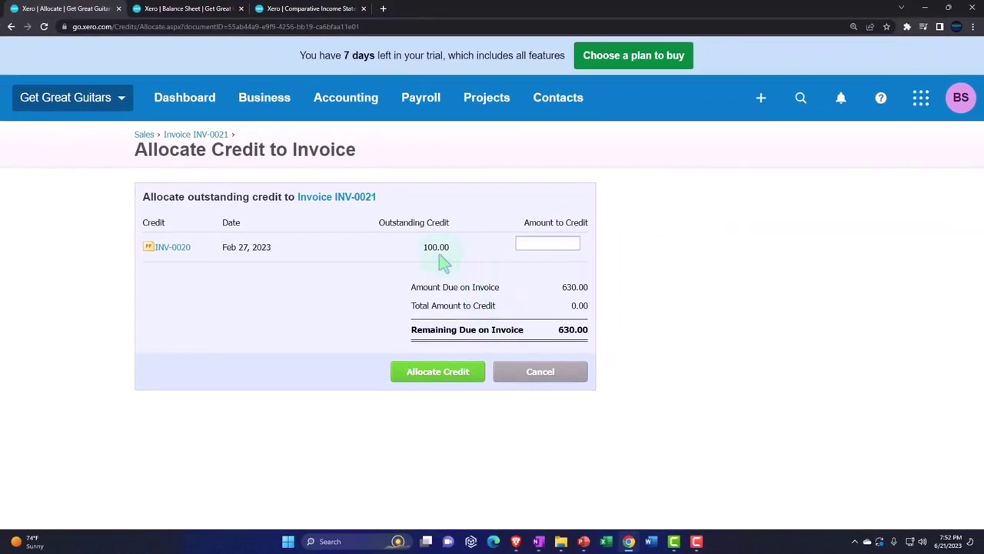
pyautogui.click(544, 245)
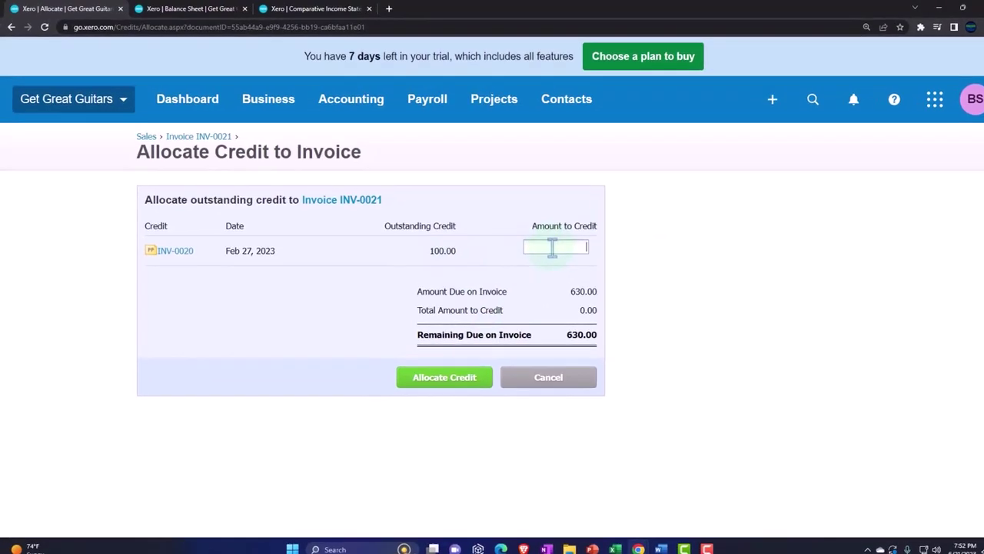
pyautogui.write('100')
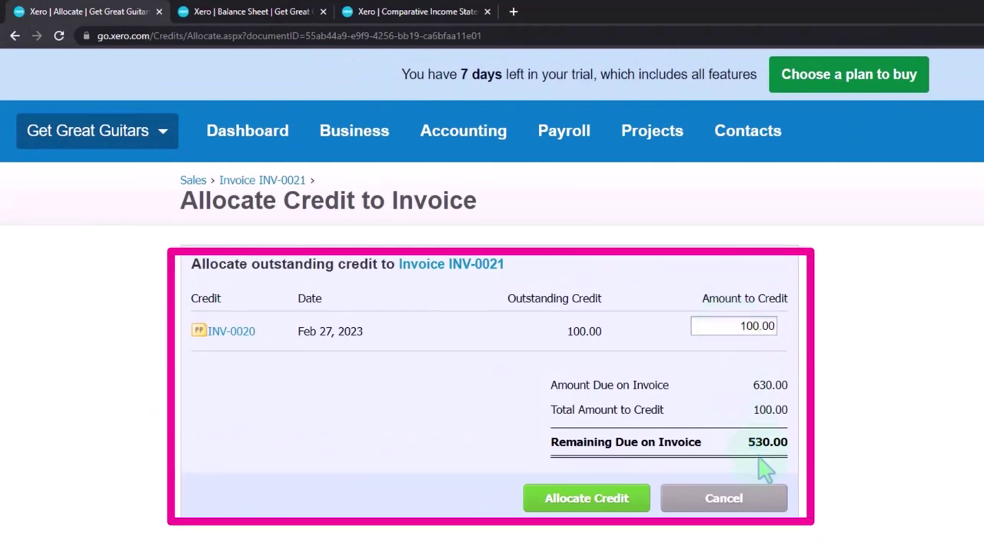
pyautogui.click(588, 500)
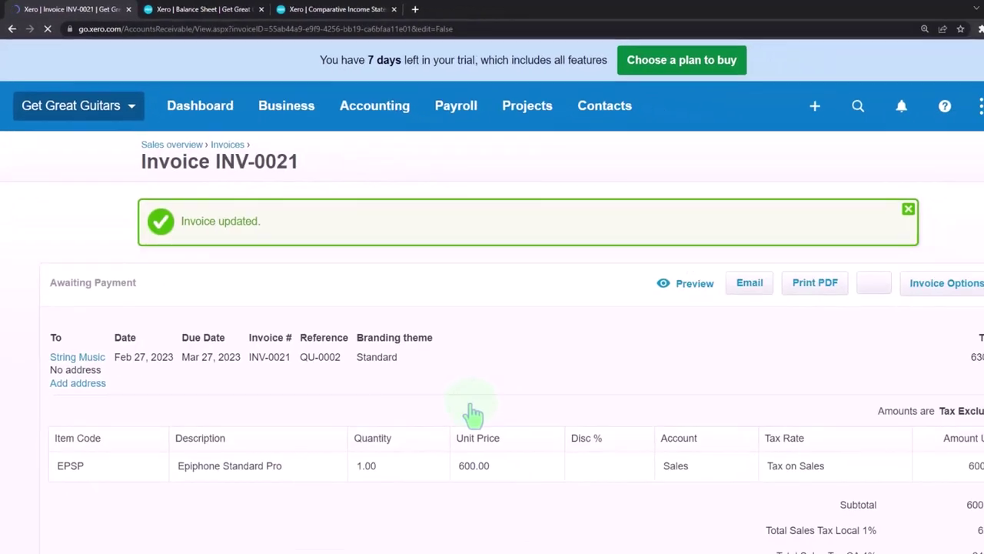
pyautogui.scroll(-3, 436, 379)
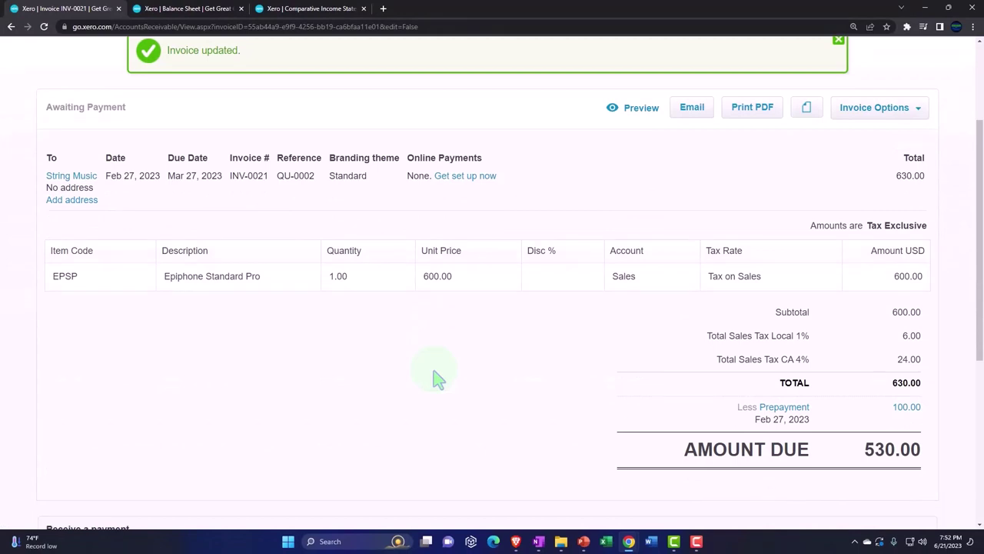